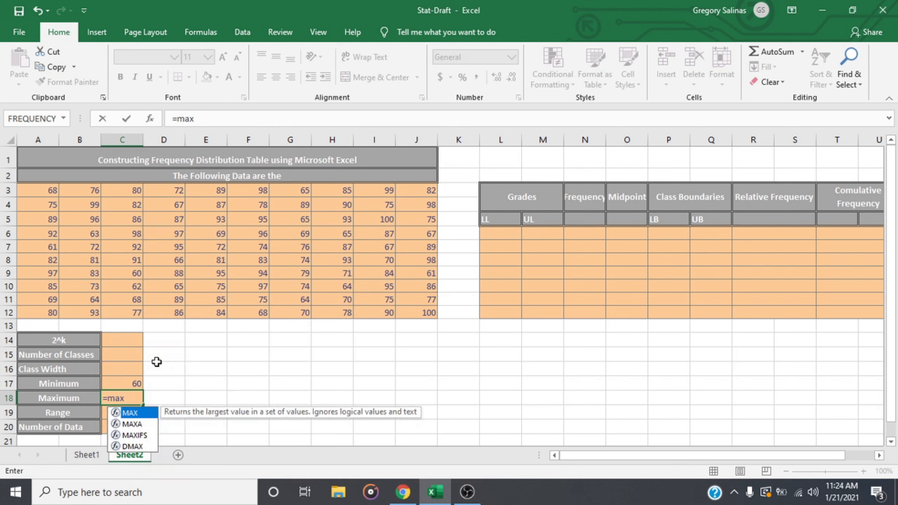
Complete the Maximum formula in C18 with MAX over the data range A3:J12.
{"action": "left_click_drag", "start_coordinate": [35, 188], "coordinate": [428, 310]}
{"action": "key", "text": "Return"}
Calculate the Number of Data in C20 with the COUNT function over A3:J12.
{"action": "left_click", "coordinate": [126, 428]}
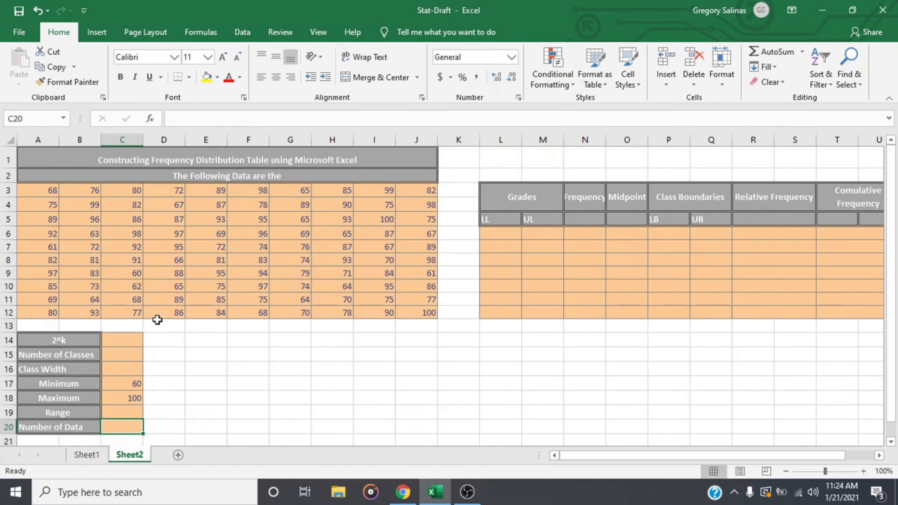
{"action": "type", "text": "="}
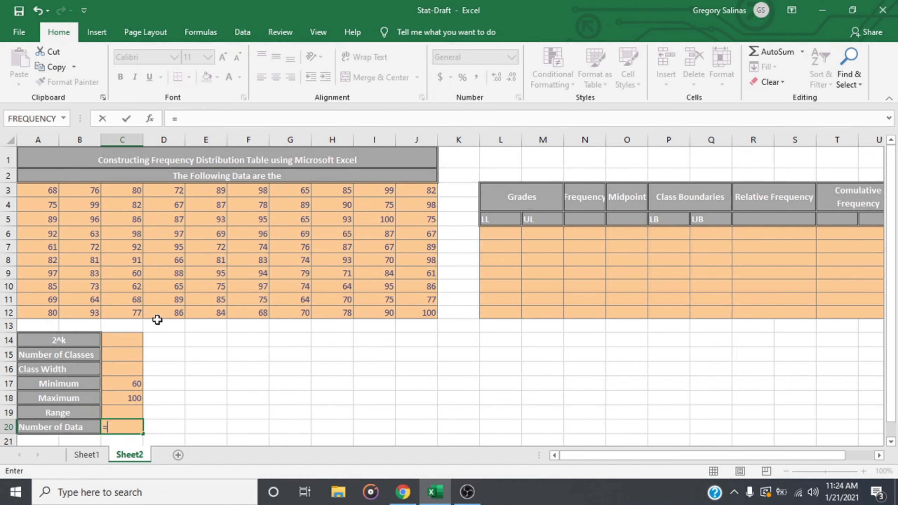
{"action": "type", "text": "coun"}
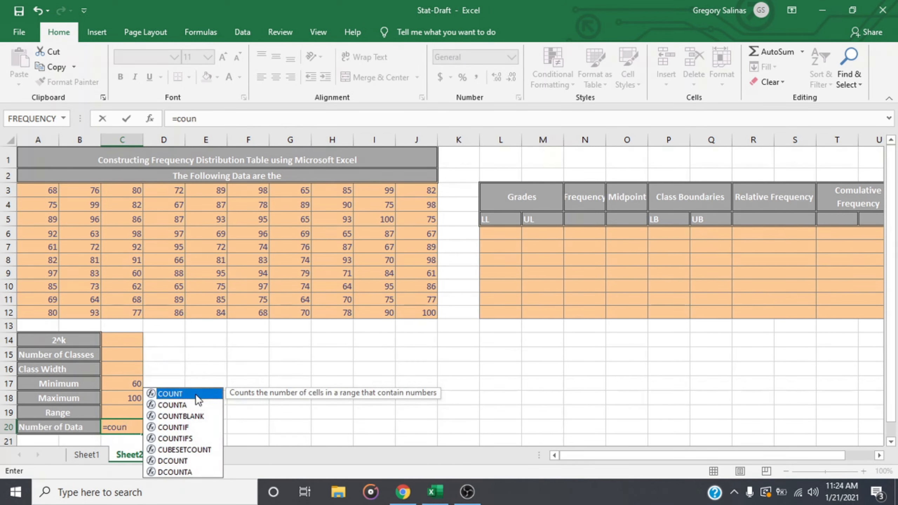
{"action": "double_click", "coordinate": [197, 400]}
{"action": "left_click", "coordinate": [197, 399]}
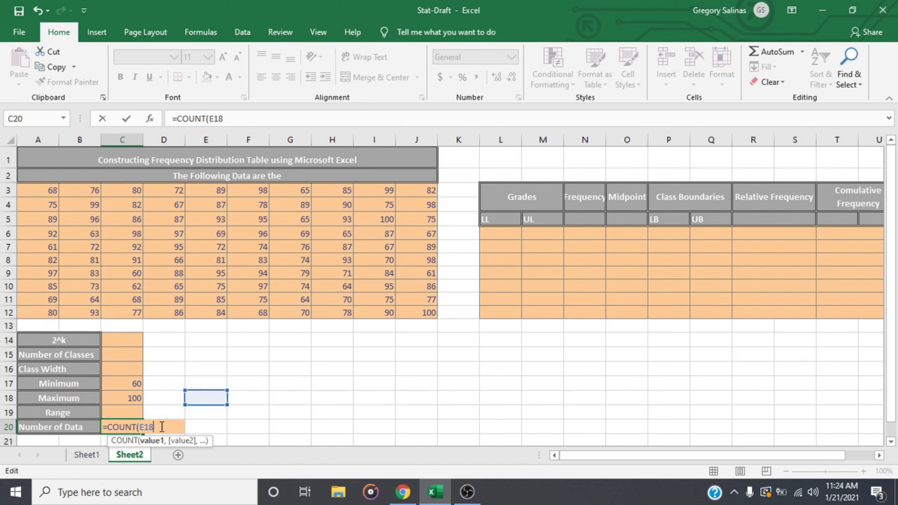
{"action": "key", "text": "BackSpace"}
{"action": "key", "text": "BackSpace"}
{"action": "key", "text": "BackSpace"}
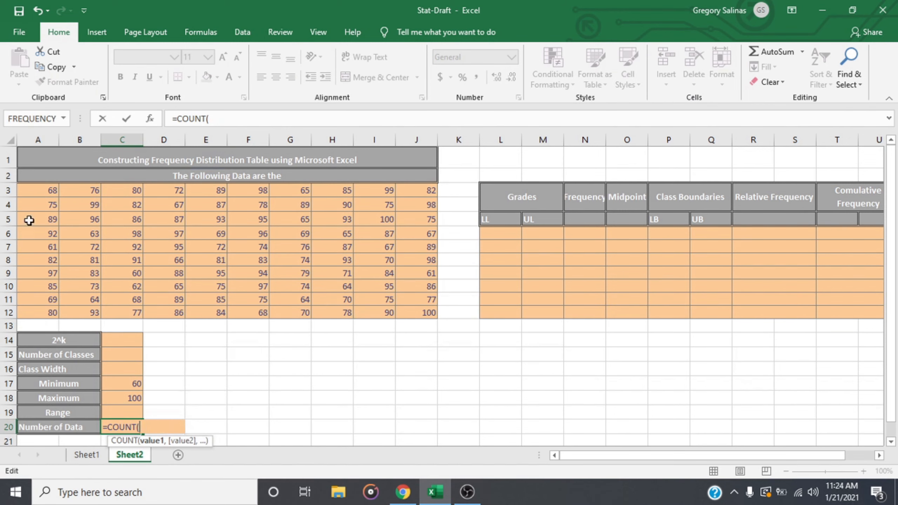
{"action": "left_click_drag", "start_coordinate": [33, 194], "coordinate": [391, 287]}
{"action": "left_click", "coordinate": [392, 288]}
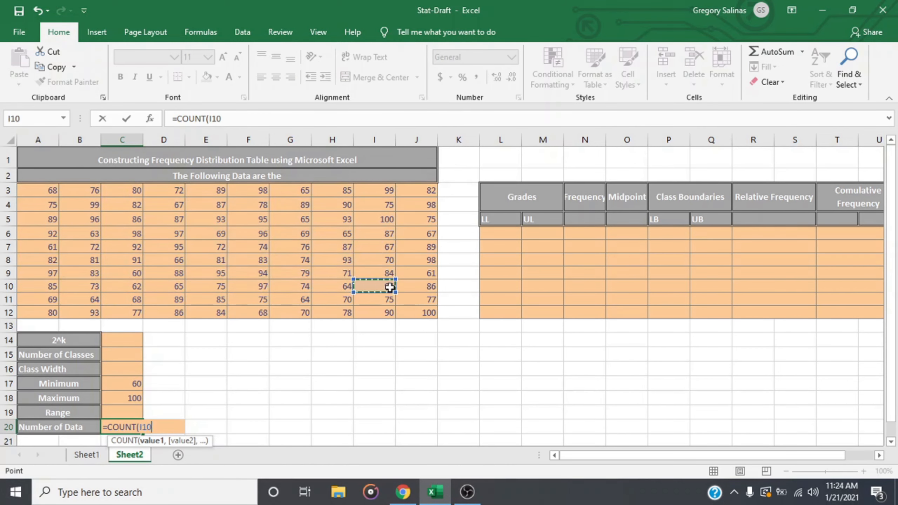
{"action": "left_click_drag", "start_coordinate": [44, 191], "coordinate": [422, 311]}
{"action": "key", "text": "Return"}
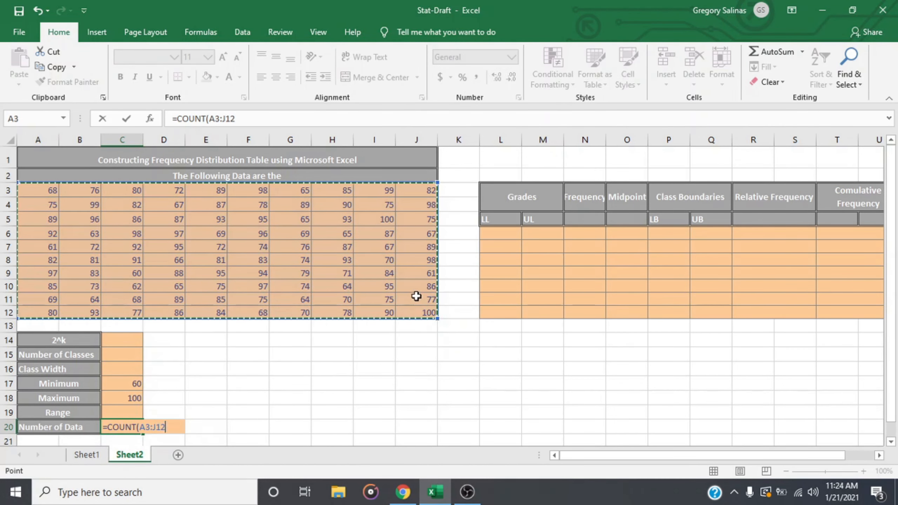
Calculate the Range in C19 by subtracting the minimum in C17 from the maximum in C18.
{"action": "left_click", "coordinate": [129, 391]}
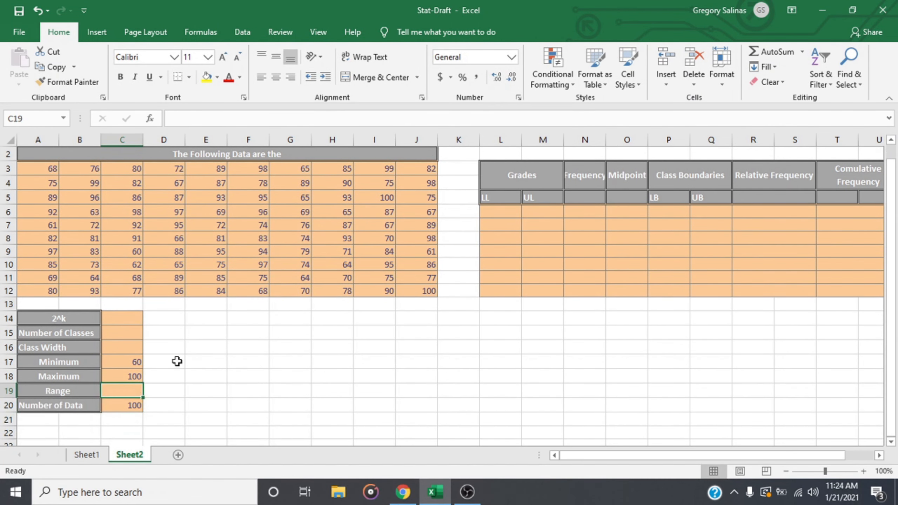
{"action": "type", "text": "="}
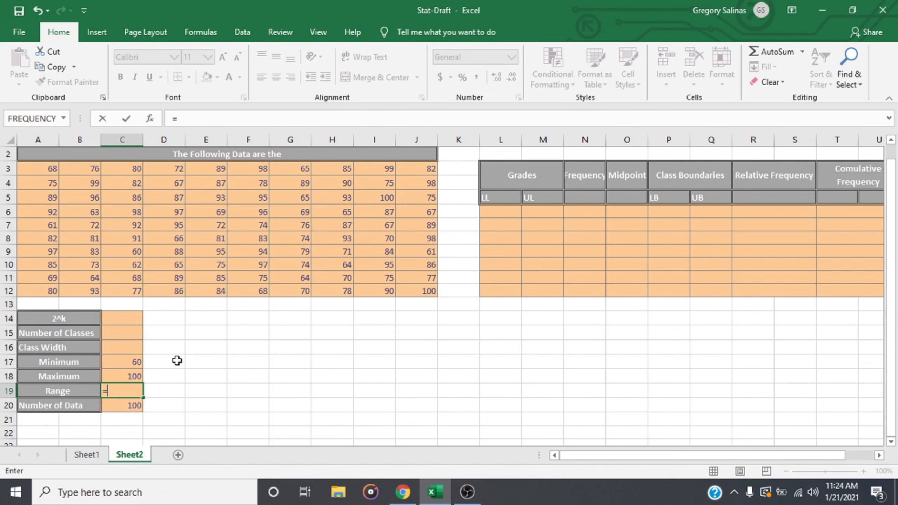
{"action": "left_click", "coordinate": [136, 375]}
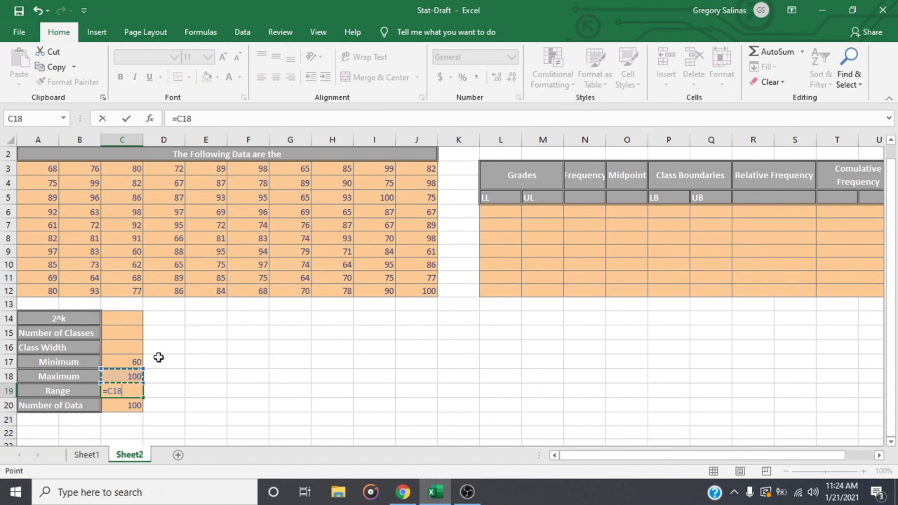
{"action": "type", "text": "-"}
{"action": "left_click", "coordinate": [132, 361]}
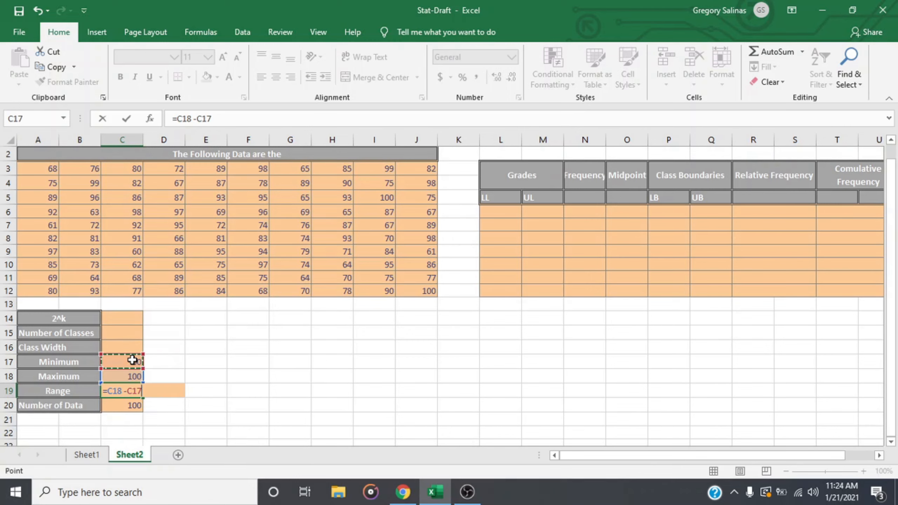
{"action": "key", "text": "Return"}
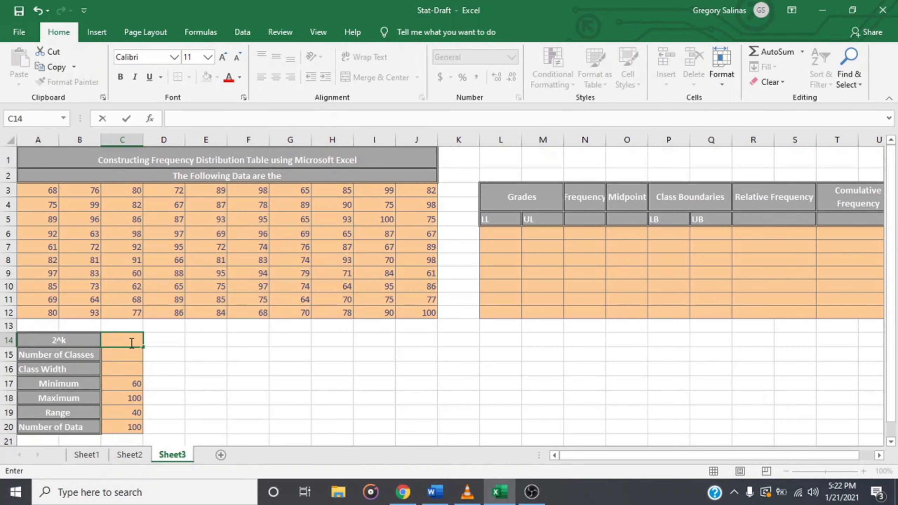
Enter the formula =2^7 for 2^k in C14 and set the Number of Classes in C15 to 7.
{"action": "type", "text": "="}
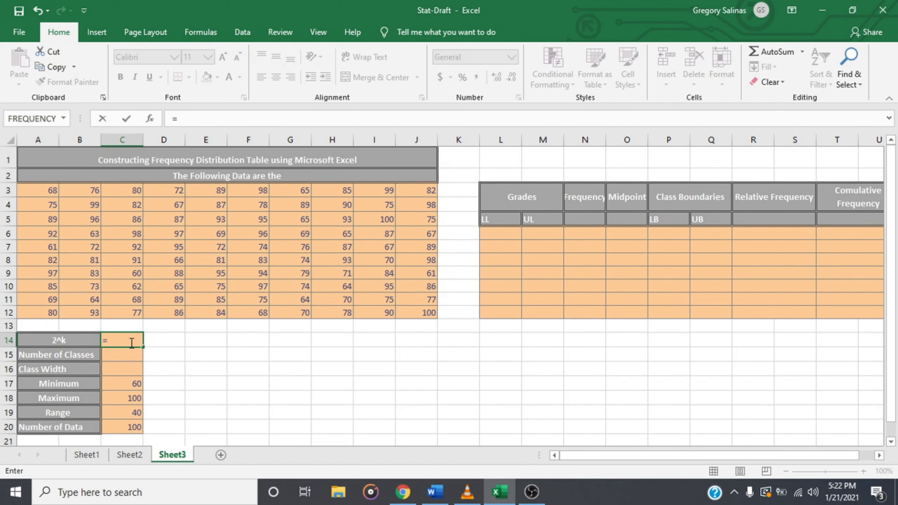
{"action": "type", "text": "2^7"}
{"action": "key", "text": "Return"}
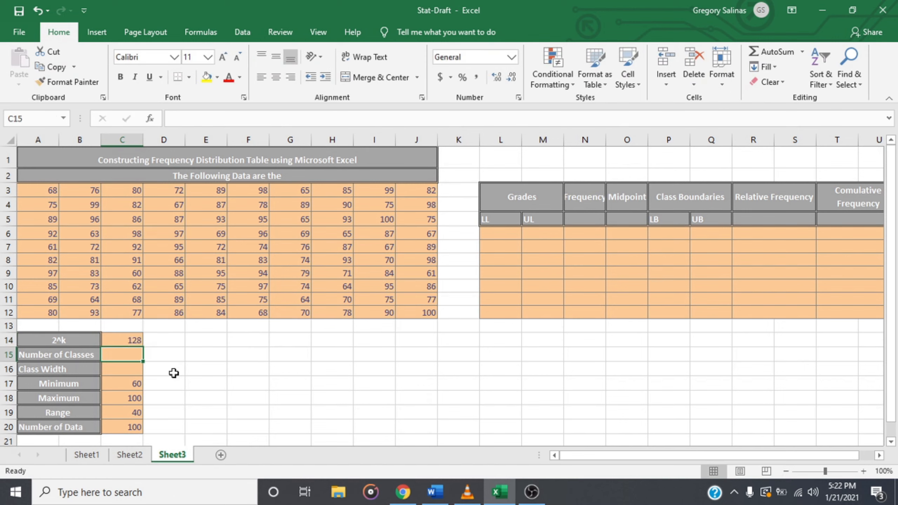
{"action": "type", "text": "7"}
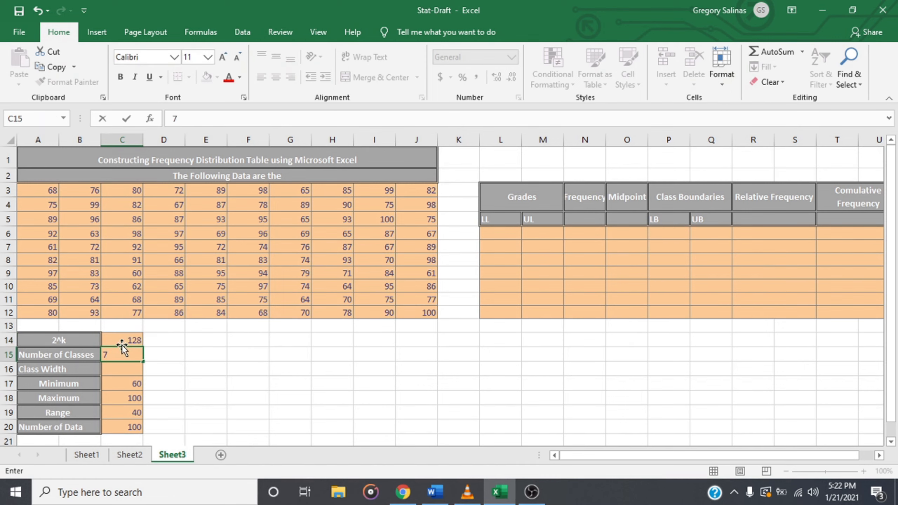
Calculate the Class Width in C16 by dividing the range in C19 by the number of classes in C15.
{"action": "left_click", "coordinate": [114, 367]}
{"action": "type", "text": "="}
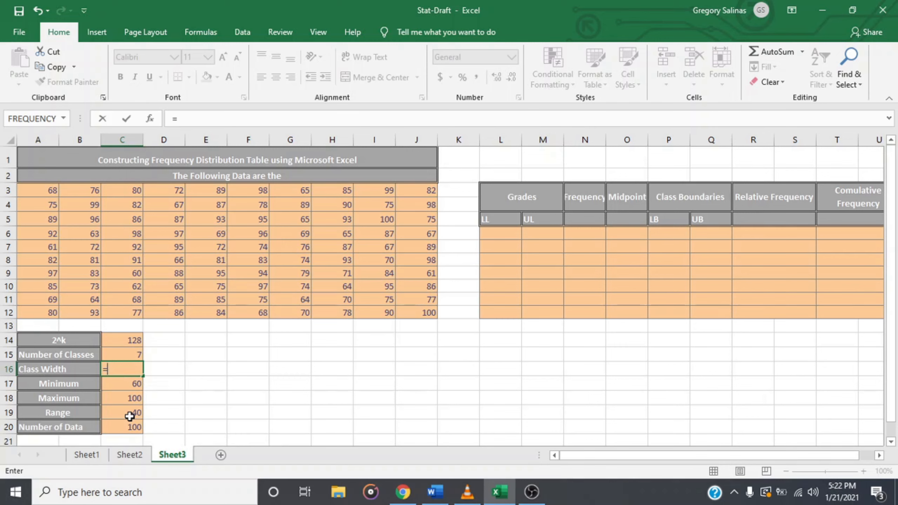
{"action": "left_click", "coordinate": [82, 415]}
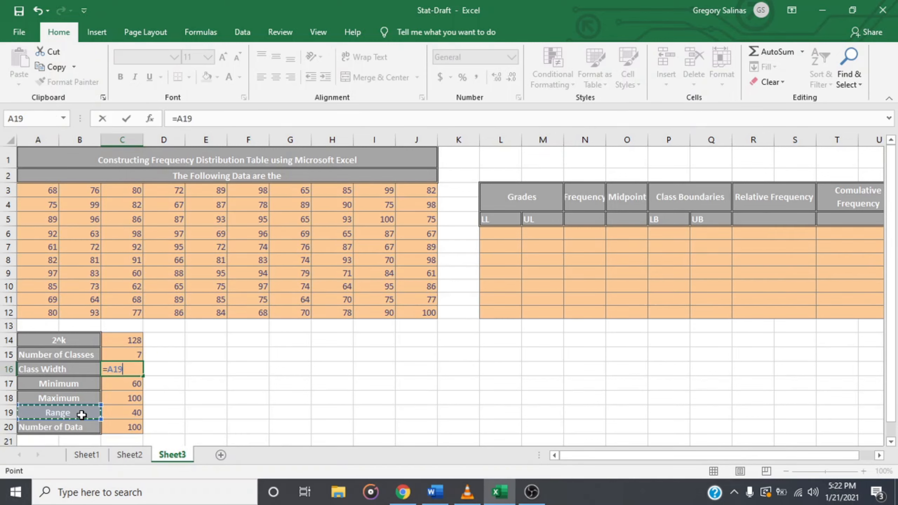
{"action": "left_click", "coordinate": [112, 415]}
{"action": "type", "text": "/"}
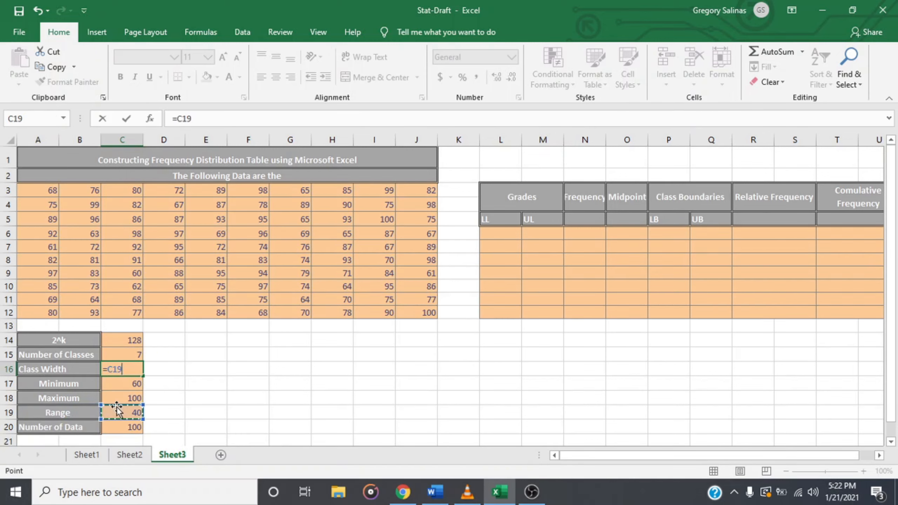
{"action": "left_click", "coordinate": [135, 355]}
{"action": "key", "text": "Return"}
Wrap the Class Width formula in ROUNDUP with 0 digits, making it =ROUNDUP(C19/C15,0).
{"action": "left_click", "coordinate": [125, 369]}
{"action": "left_click", "coordinate": [175, 119]}
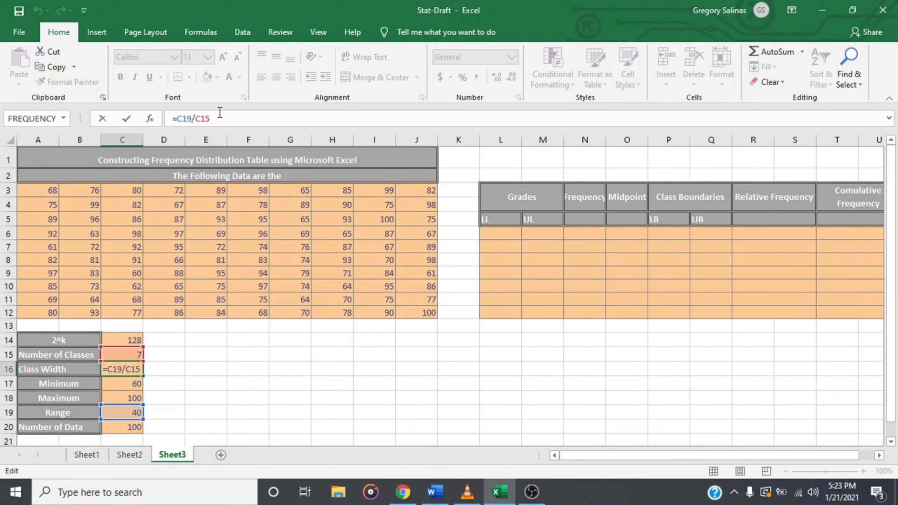
{"action": "type", "text": "("}
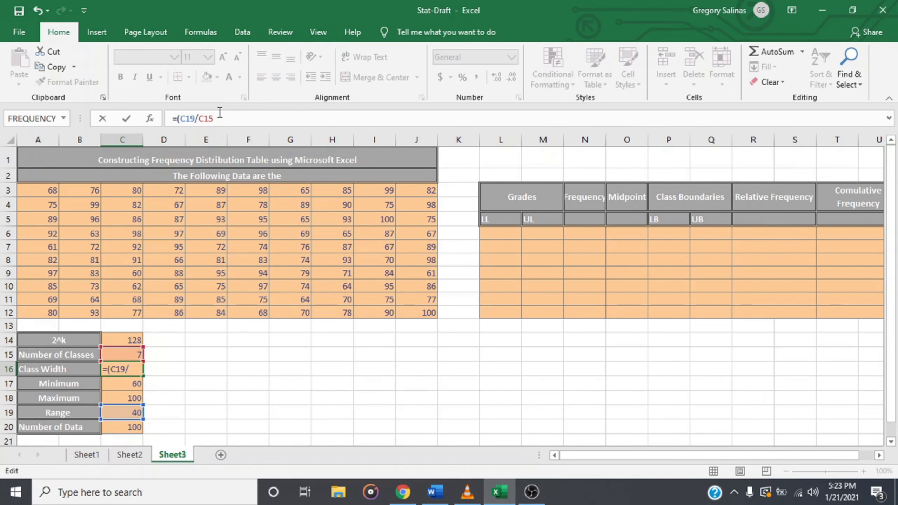
{"action": "type", "text": "Round"}
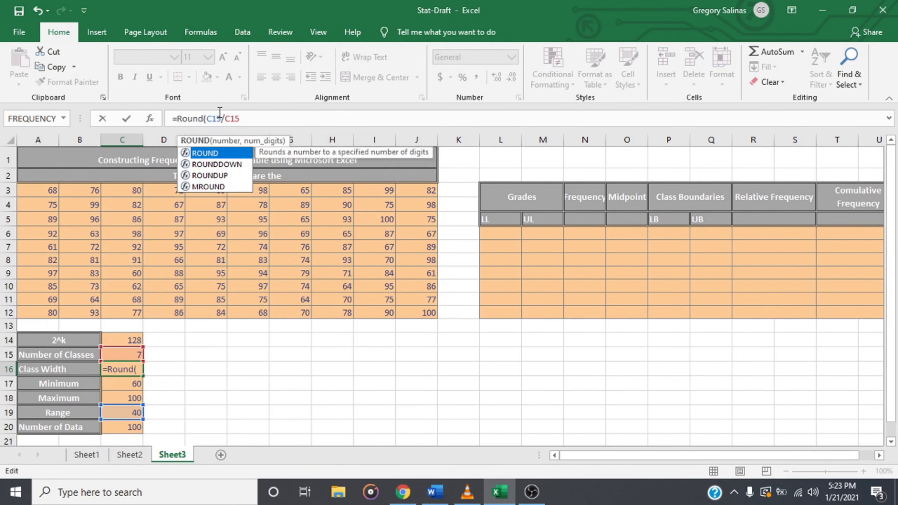
{"action": "type", "text": "up"}
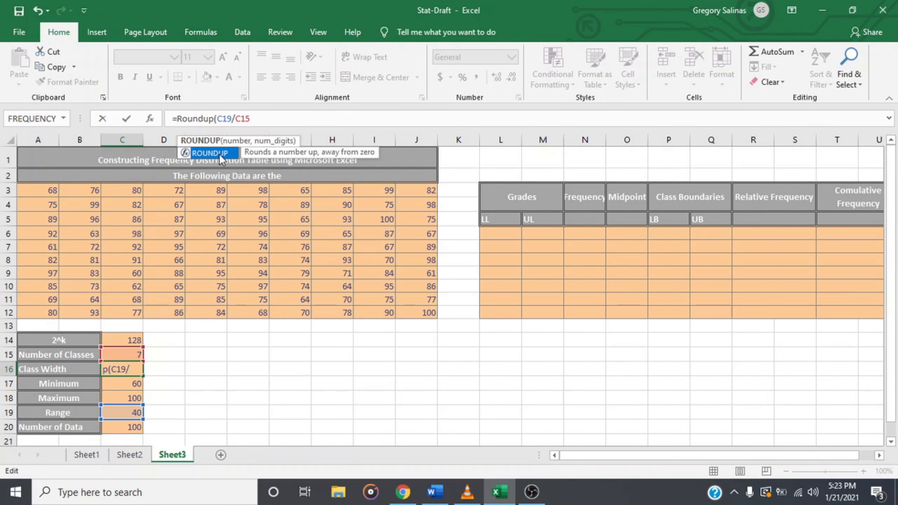
{"action": "left_click", "coordinate": [252, 119]}
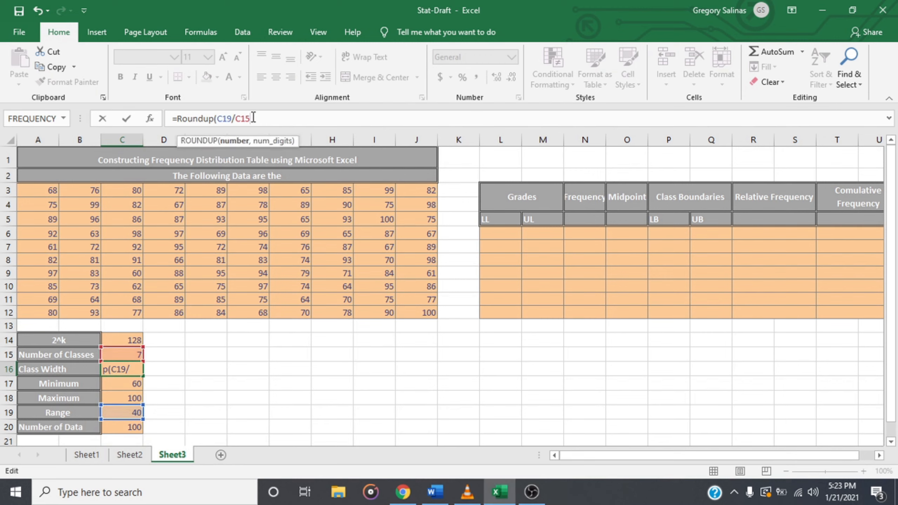
{"action": "type", "text": ",0)"}
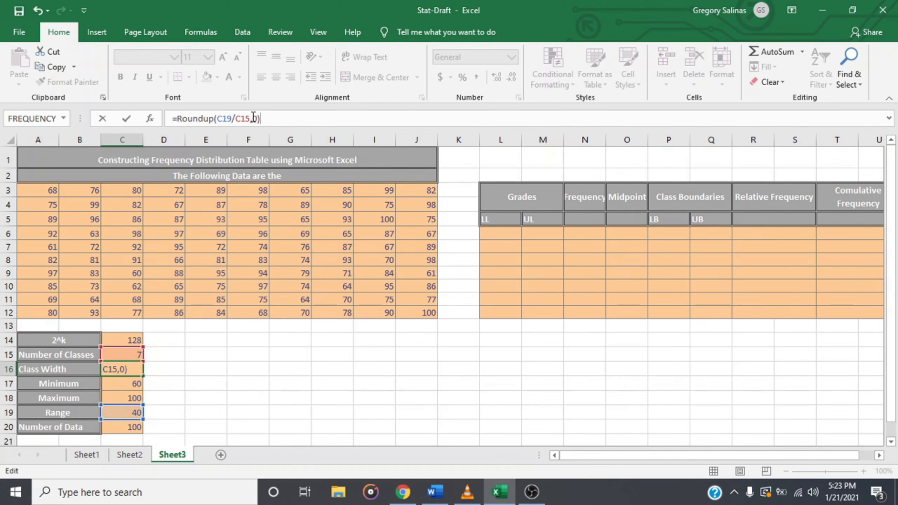
{"action": "key", "text": "Return"}
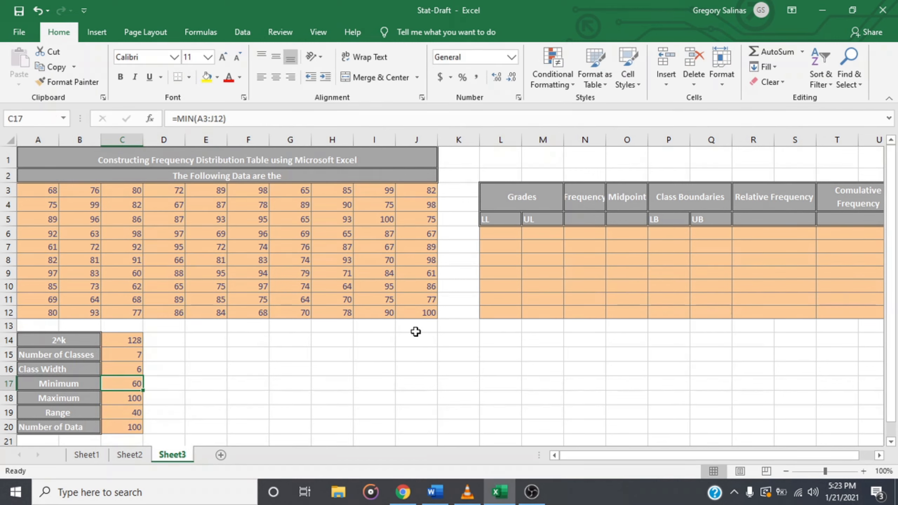
Enter 60 and 66 as the first two lower class limits in L6 and L7.
{"action": "left_click", "coordinate": [498, 231]}
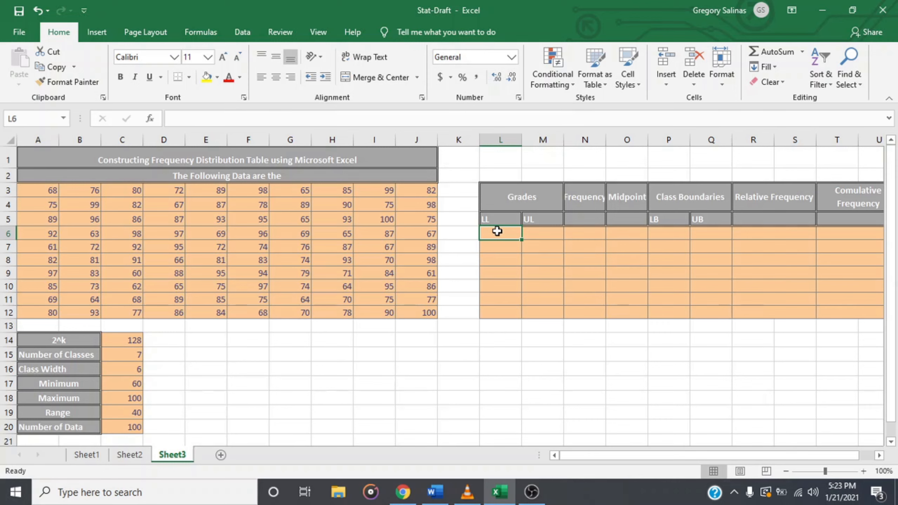
{"action": "type", "text": "60"}
{"action": "left_click", "coordinate": [499, 246]}
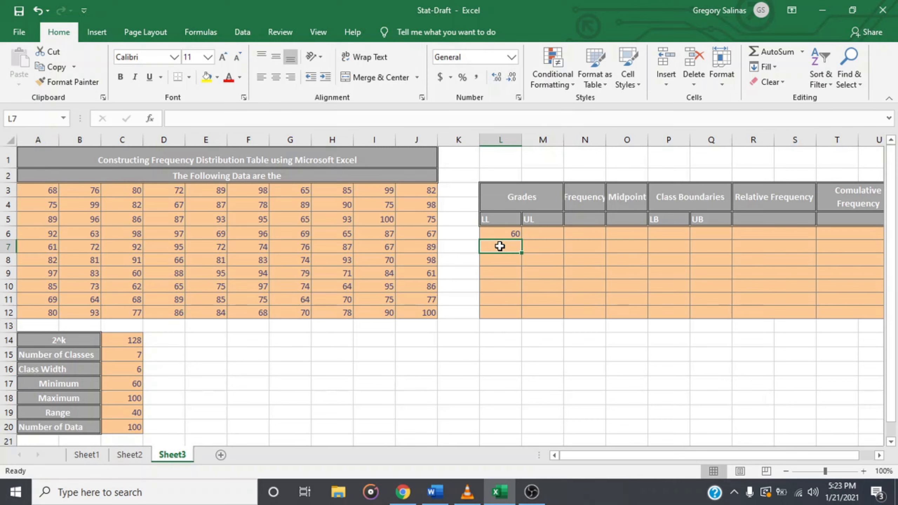
{"action": "type", "text": "66"}
{"action": "left_click", "coordinate": [499, 260]}
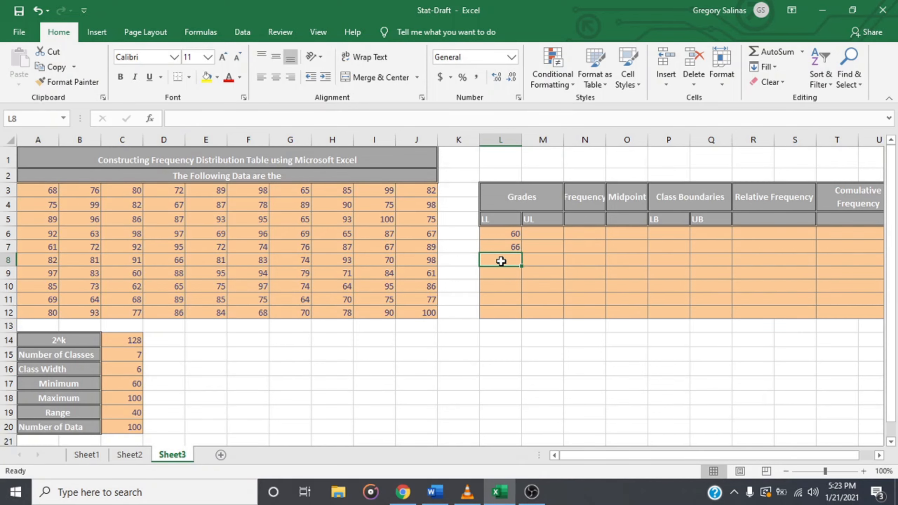
Extend the lower limit series from L6:L7 down through L12.
{"action": "left_click", "coordinate": [516, 236]}
{"action": "double_click", "coordinate": [511, 235]}
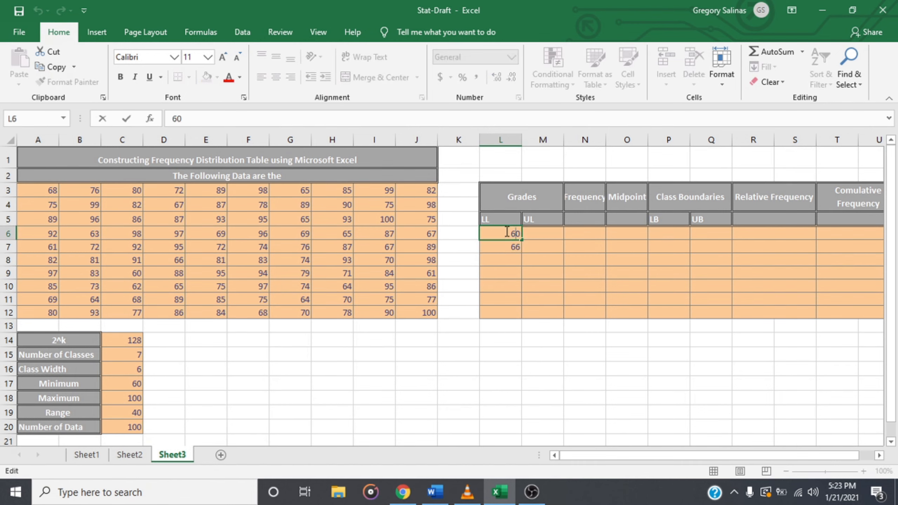
{"action": "left_click", "coordinate": [508, 249]}
{"action": "double_click", "coordinate": [507, 236]}
{"action": "left_click", "coordinate": [515, 300]}
{"action": "left_click", "coordinate": [516, 235]}
{"action": "left_click_drag", "start_coordinate": [516, 234], "coordinate": [527, 316]}
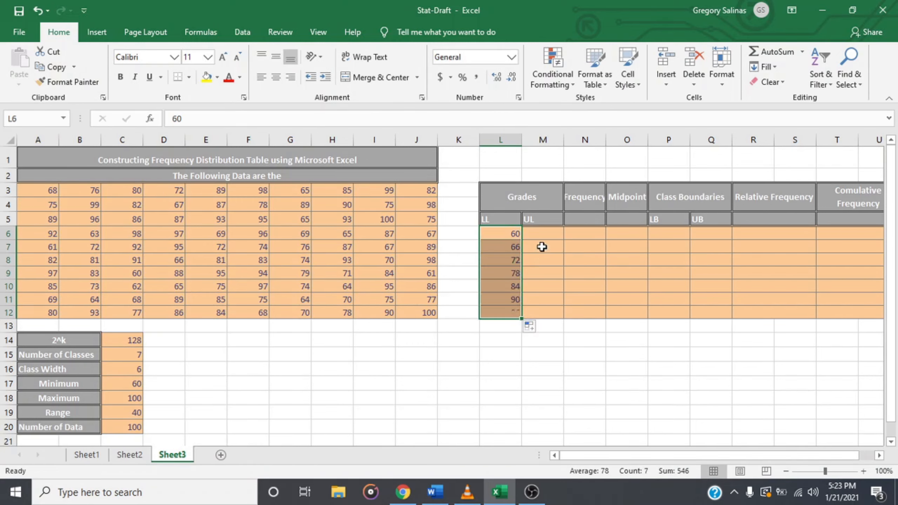
Enter 65 and 71 as the first upper class limits in M6 and M7, and extend the series through M12.
{"action": "left_click", "coordinate": [542, 232]}
{"action": "type", "text": "65"}
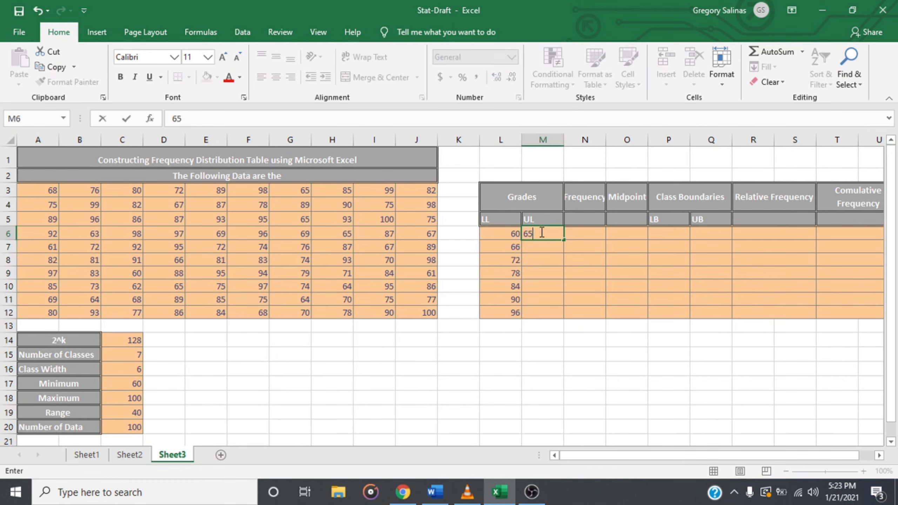
{"action": "key", "text": "Return"}
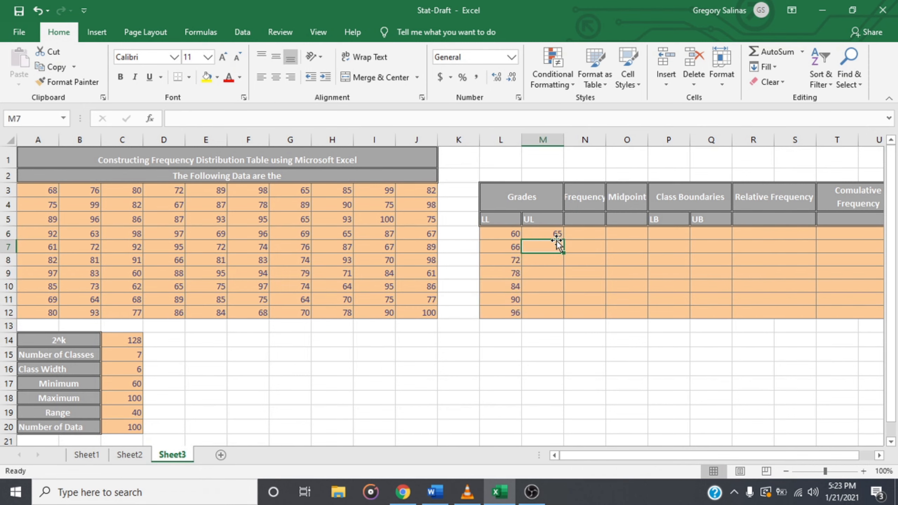
{"action": "type", "text": "71"}
{"action": "left_click_drag", "start_coordinate": [554, 232], "coordinate": [562, 322]}
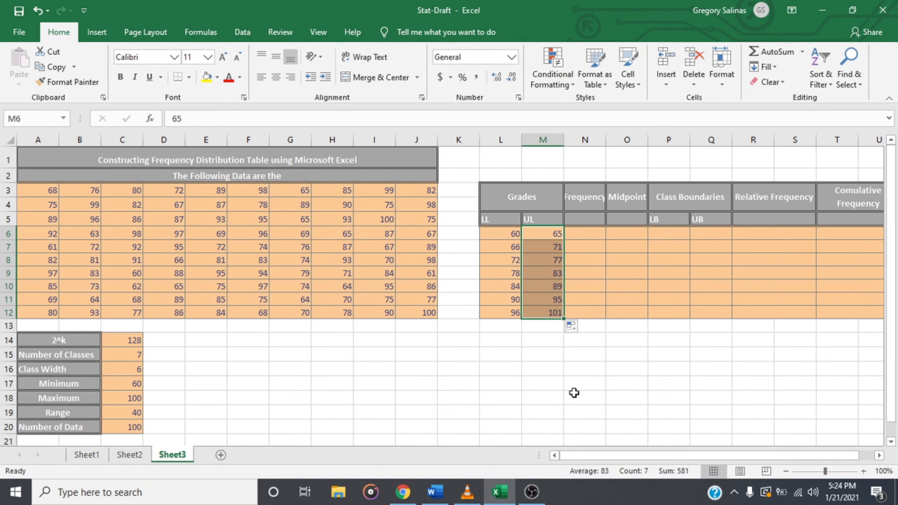
Insert the FREQUENCY function for the Frequency cells N6:N12 and keep the grades table's headings uncovered.
{"action": "left_click", "coordinate": [582, 237]}
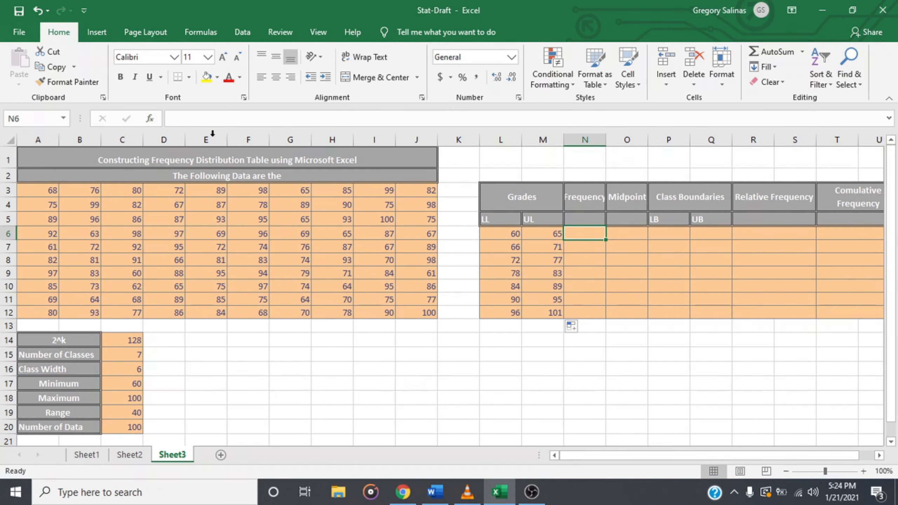
{"action": "left_click_drag", "start_coordinate": [580, 236], "coordinate": [584, 311]}
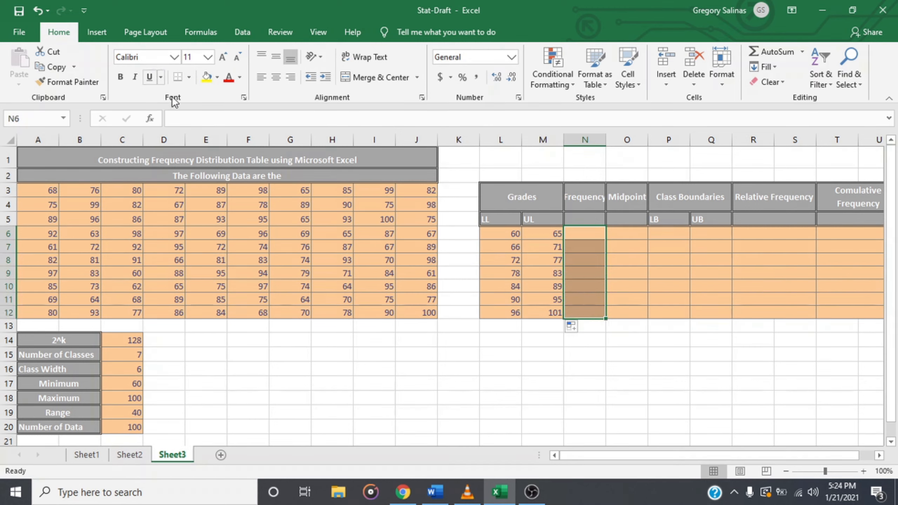
{"action": "left_click", "coordinate": [149, 119]}
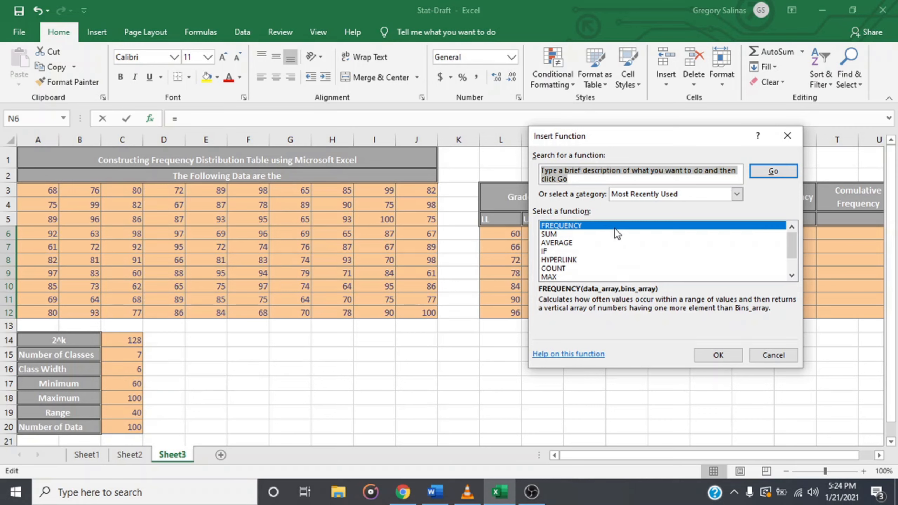
{"action": "type", "text": "fr"}
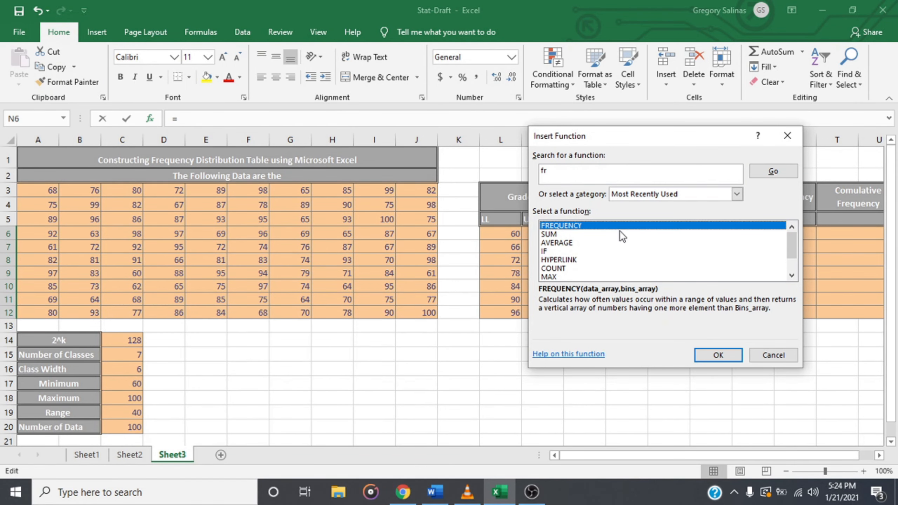
{"action": "left_click", "coordinate": [727, 353]}
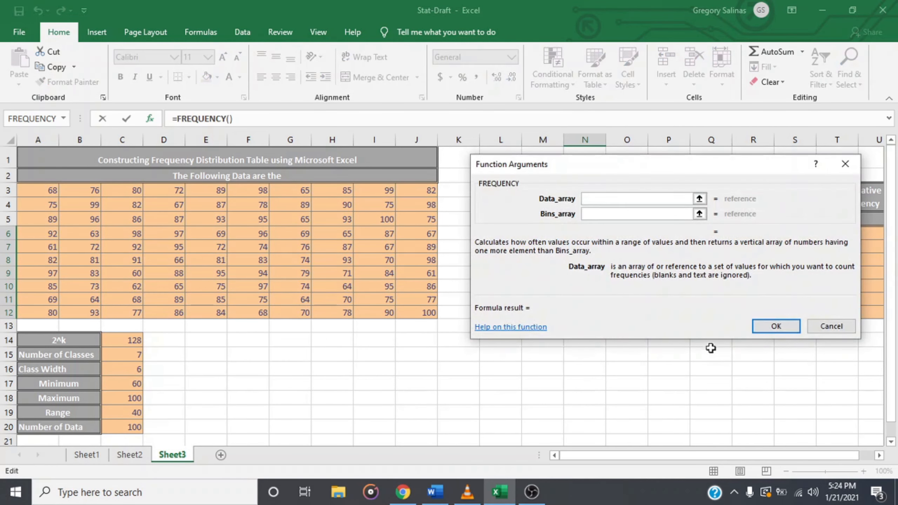
{"action": "left_click_drag", "start_coordinate": [745, 171], "coordinate": [740, 251]}
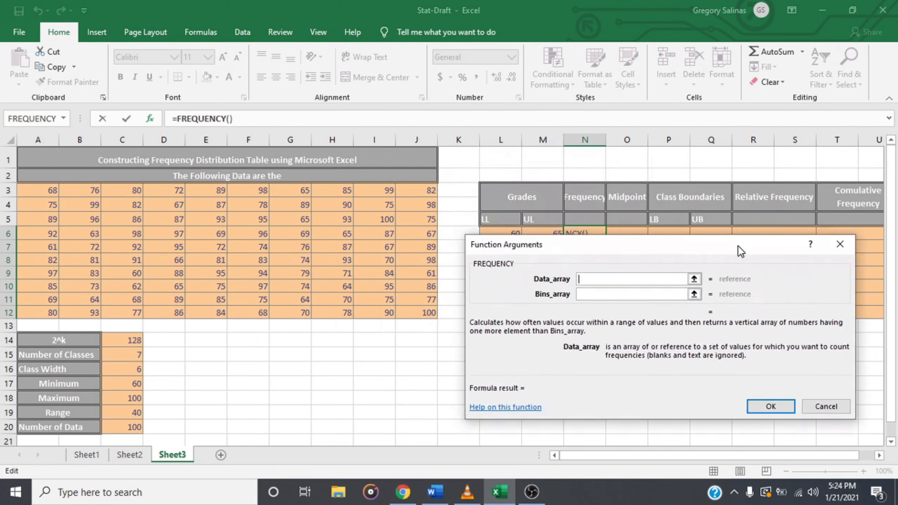
Set the FREQUENCY data array to A3:J12 and the bins array to M6:M11, and enter it as an array formula.
{"action": "left_click", "coordinate": [694, 279]}
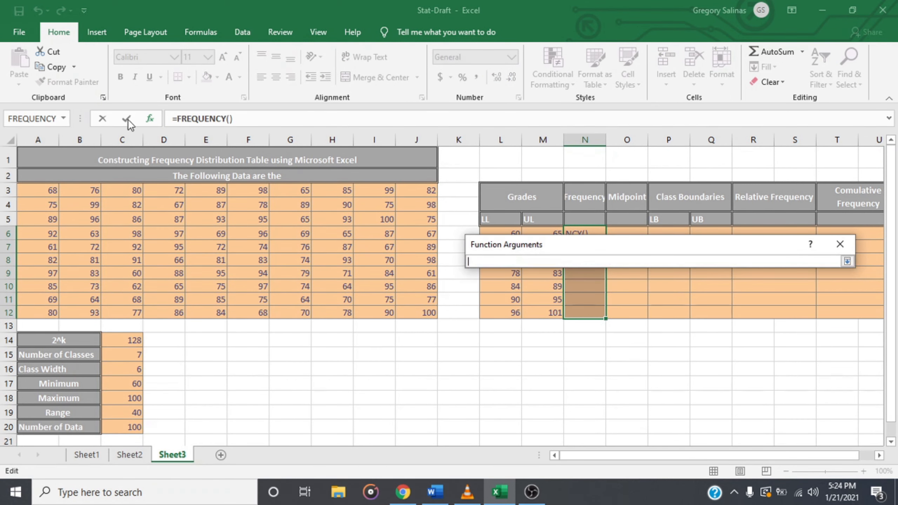
{"action": "left_click_drag", "start_coordinate": [41, 187], "coordinate": [423, 311]}
{"action": "left_click", "coordinate": [847, 261]}
{"action": "left_click", "coordinate": [694, 294]}
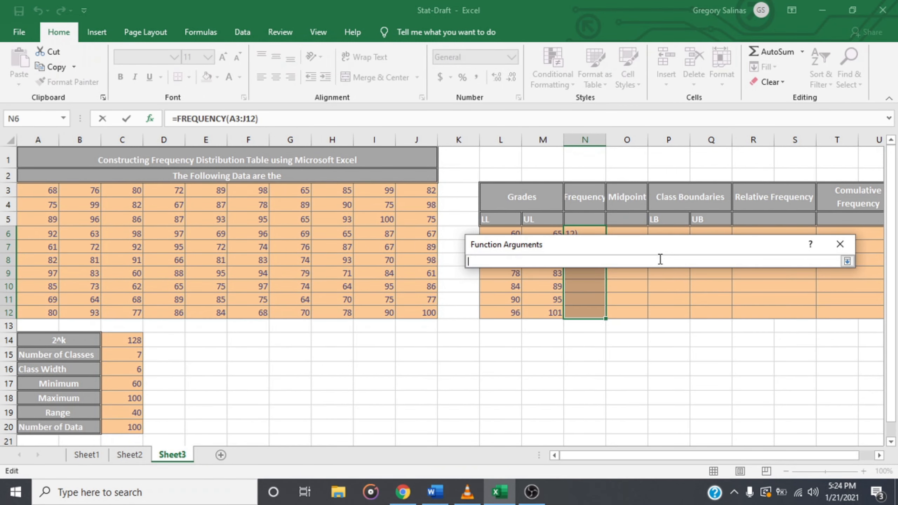
{"action": "left_click_drag", "start_coordinate": [658, 252], "coordinate": [695, 166]}
{"action": "left_click_drag", "start_coordinate": [553, 234], "coordinate": [558, 295]}
{"action": "left_click", "coordinate": [886, 174]}
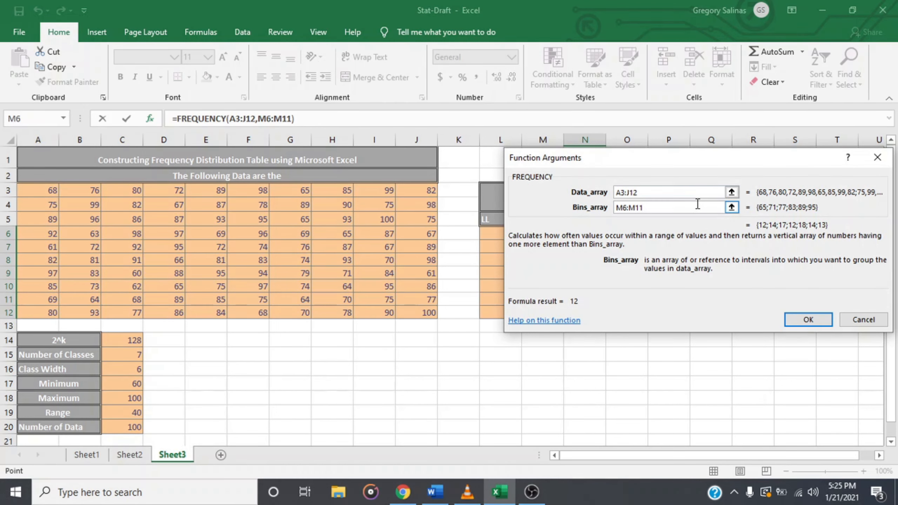
{"action": "key", "text": "ctrl+shift+Return"}
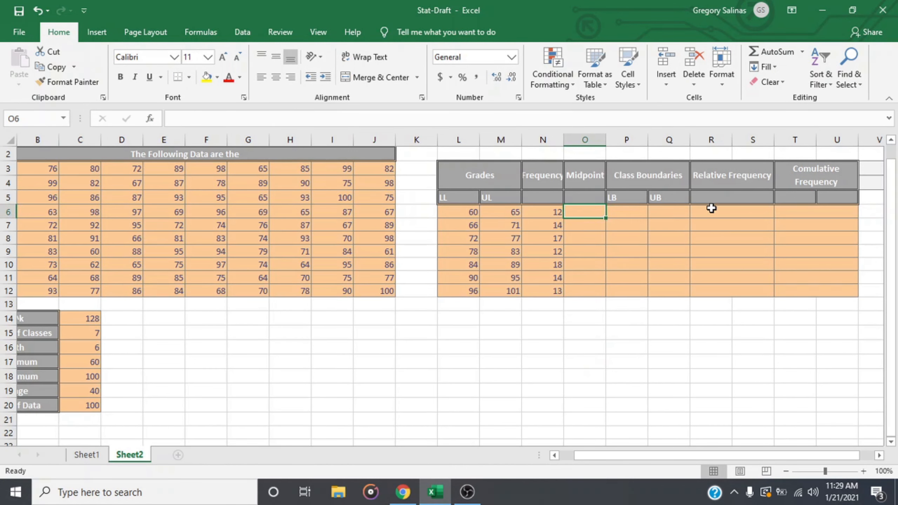
Enter the first class midpoint in O6 as =(L6+M6)/2.
{"action": "type", "text": "=("}
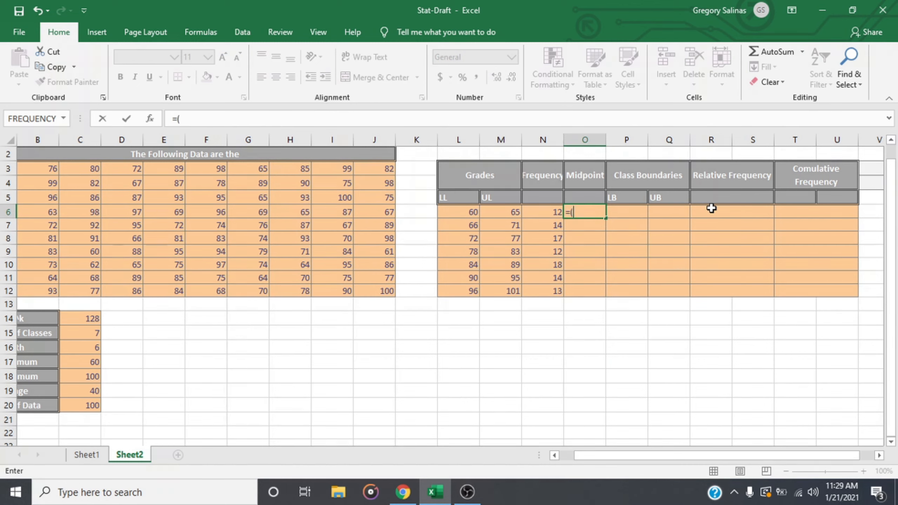
{"action": "left_click", "coordinate": [473, 207]}
{"action": "type", "text": "+"}
{"action": "left_click", "coordinate": [511, 209]}
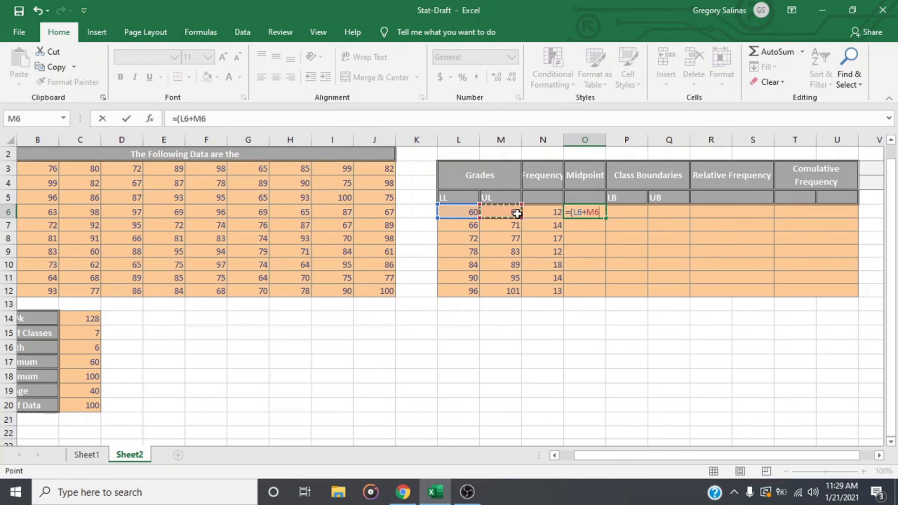
{"action": "type", "text": ")/2"}
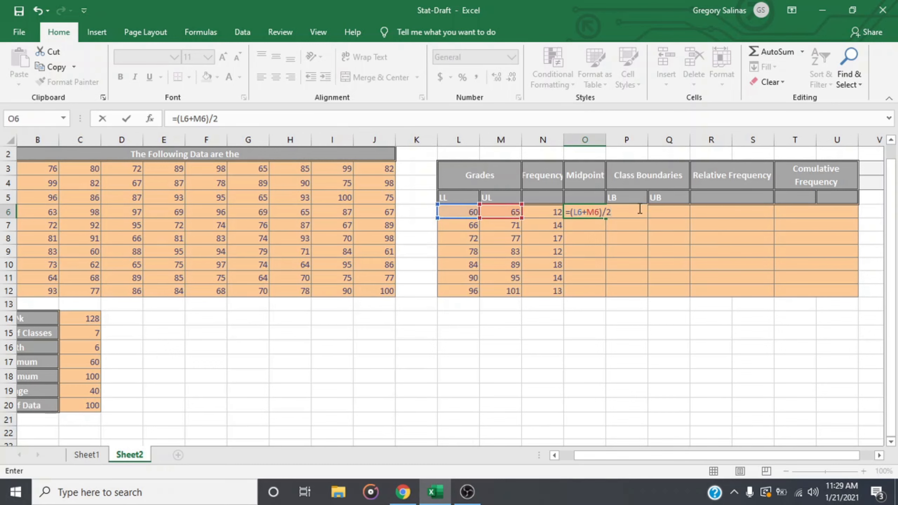
{"action": "key", "text": "Return"}
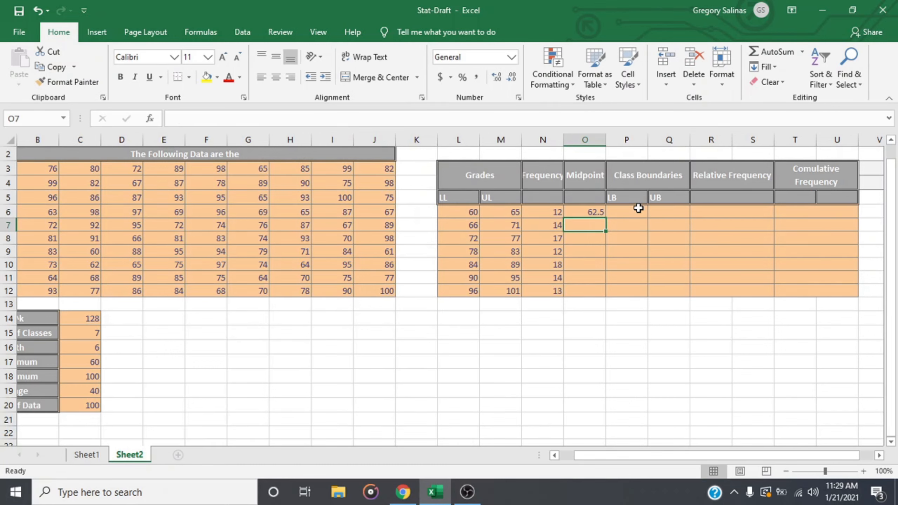
Fill the midpoint formula from O6 down through O12.
{"action": "left_click", "coordinate": [586, 213]}
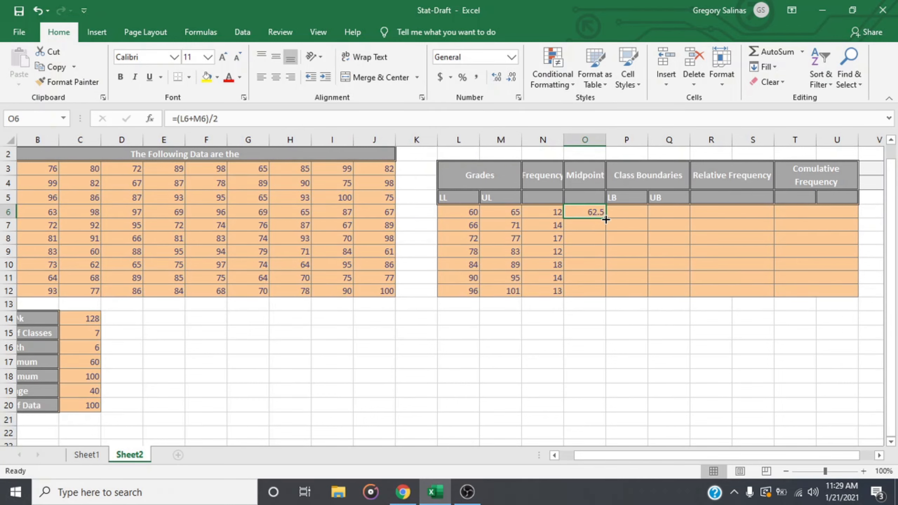
{"action": "left_click_drag", "start_coordinate": [606, 220], "coordinate": [605, 295]}
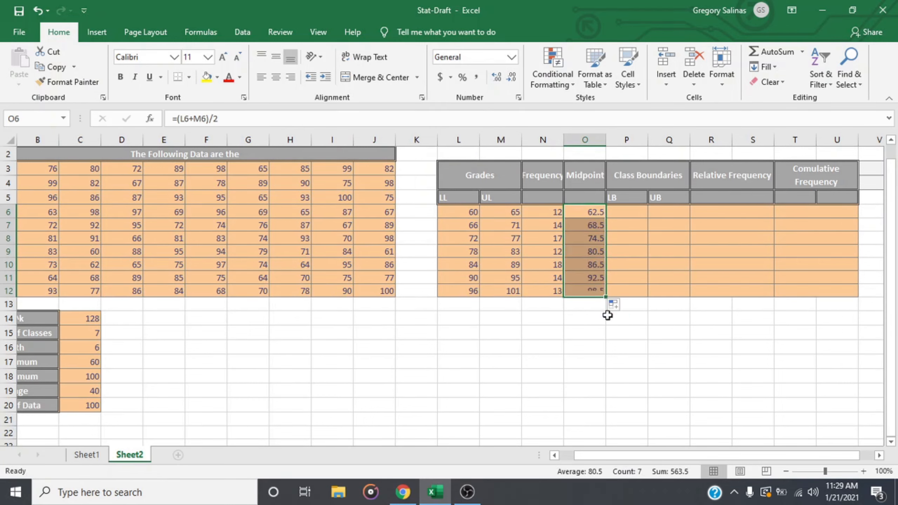
{"action": "left_click", "coordinate": [610, 318]}
Compute the lower class boundary in P6 as L6 minus 0.5 and fill it down through P12.
{"action": "left_click", "coordinate": [629, 213]}
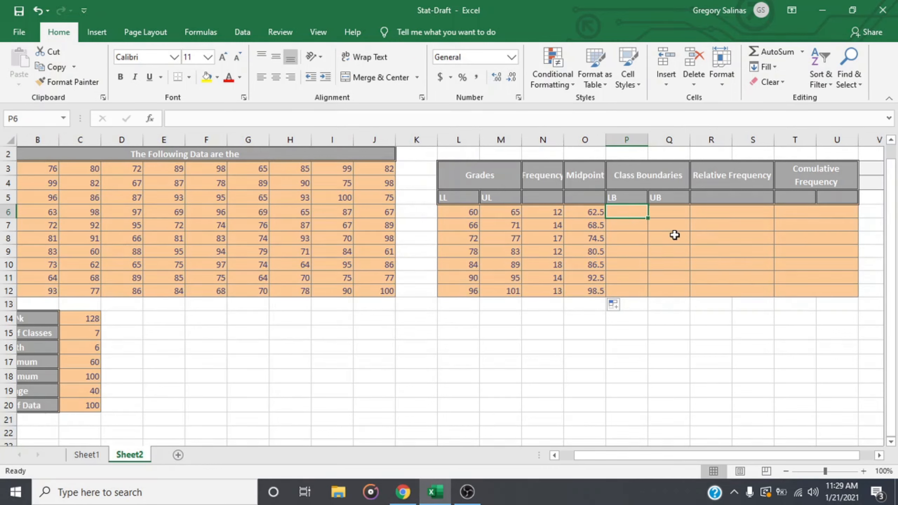
{"action": "type", "text": "="}
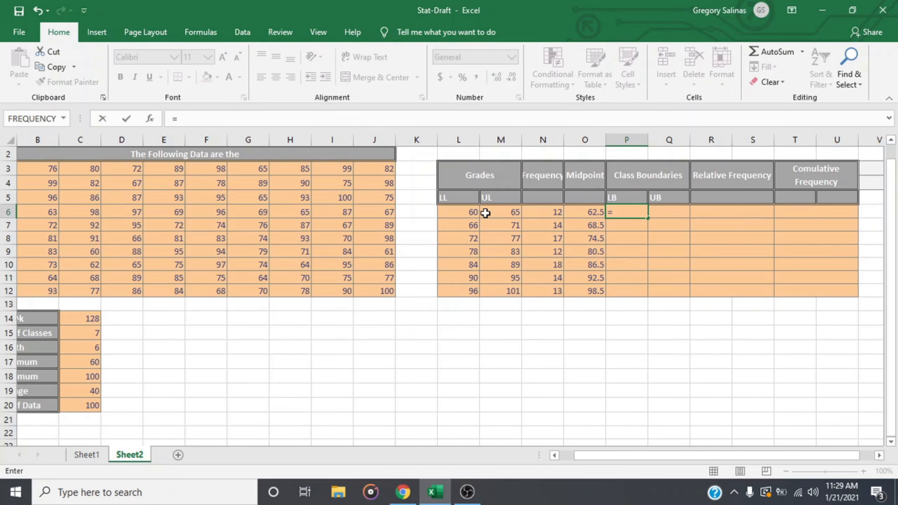
{"action": "left_click", "coordinate": [472, 211]}
{"action": "type", "text": "-"}
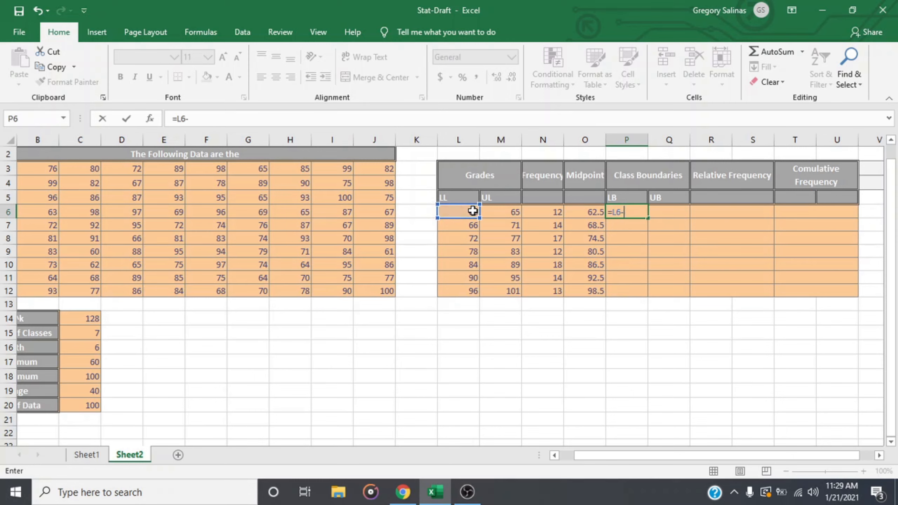
{"action": "key", "text": "Return"}
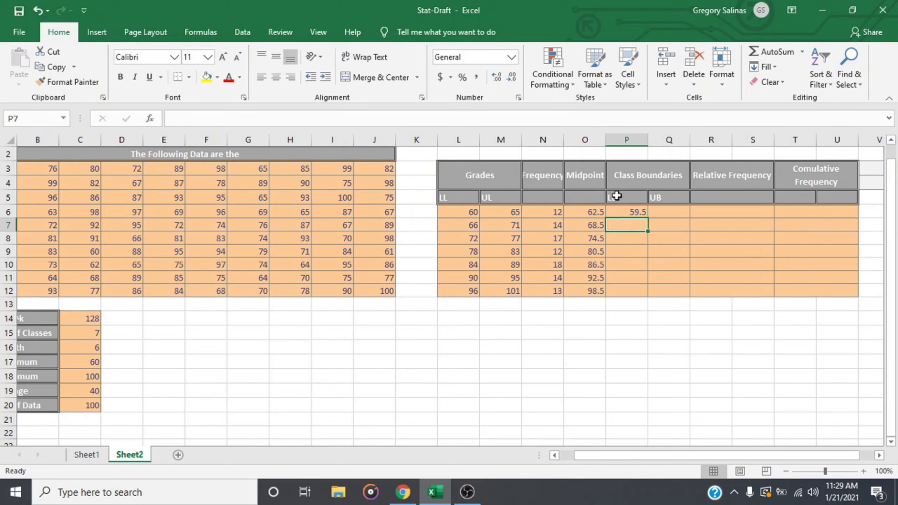
{"action": "left_click", "coordinate": [641, 212]}
{"action": "left_click_drag", "start_coordinate": [650, 219], "coordinate": [647, 292]}
Enter =M6+.5 as the upper class boundary in Q6 and fill it down through Q12.
{"action": "left_click", "coordinate": [657, 211]}
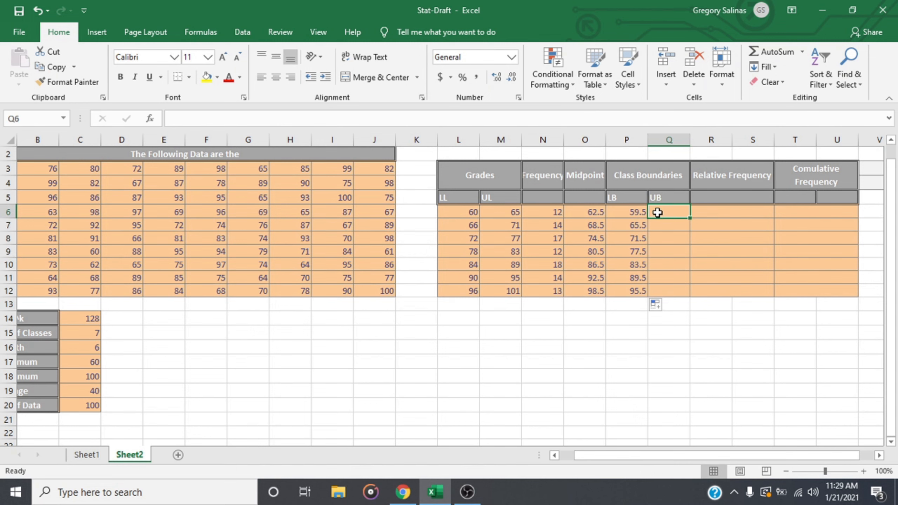
{"action": "type", "text": "="}
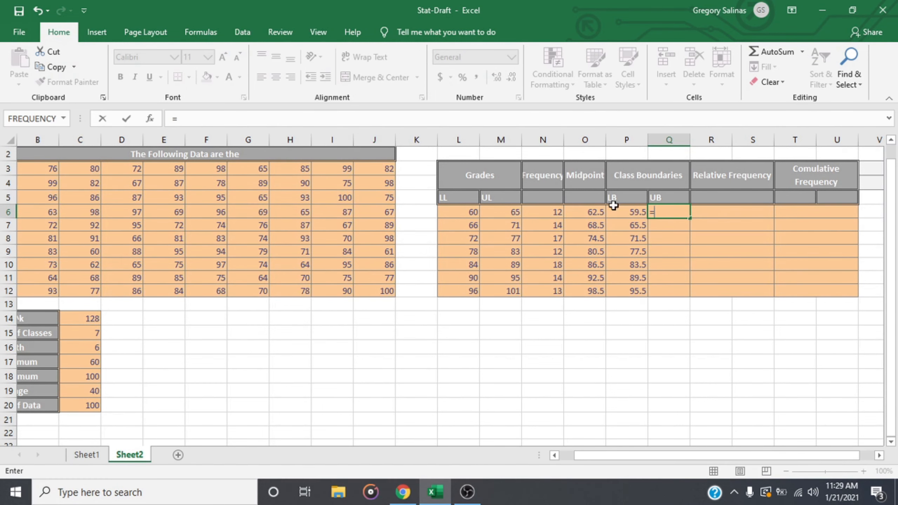
{"action": "left_click", "coordinate": [506, 212]}
{"action": "type", "text": "+.5"}
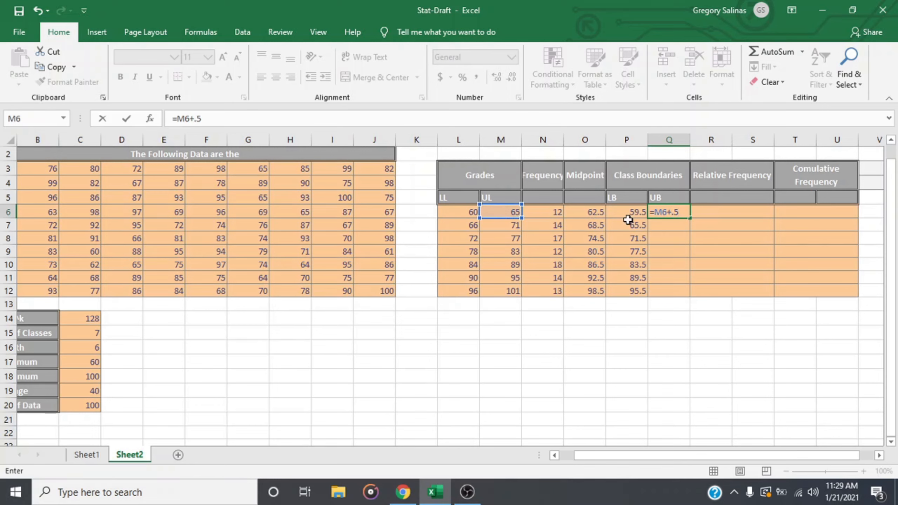
{"action": "key", "text": "Return"}
{"action": "left_click", "coordinate": [685, 211]}
{"action": "left_click_drag", "start_coordinate": [690, 218], "coordinate": [681, 291]}
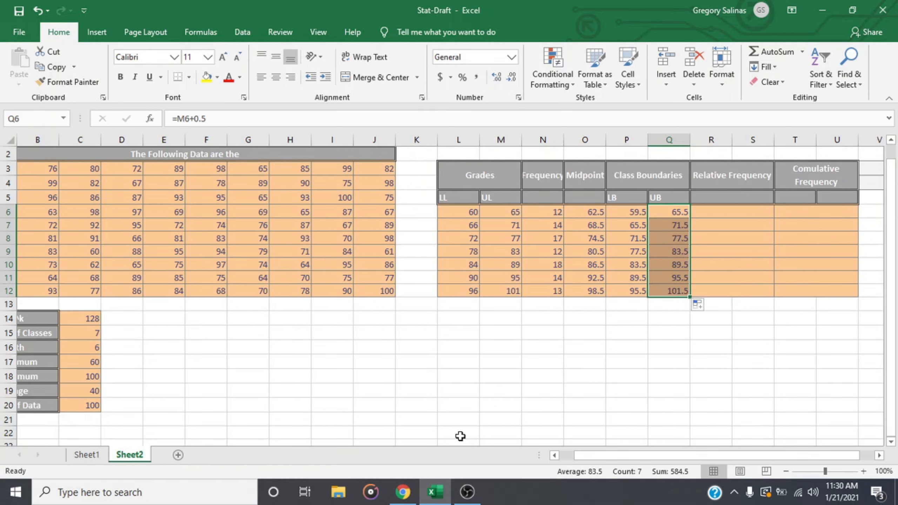
Build the relative frequency formula in R6 as =N6/C20, dividing the class frequency by the number of data.
{"action": "key", "text": "Right"}
{"action": "type", "text": "="}
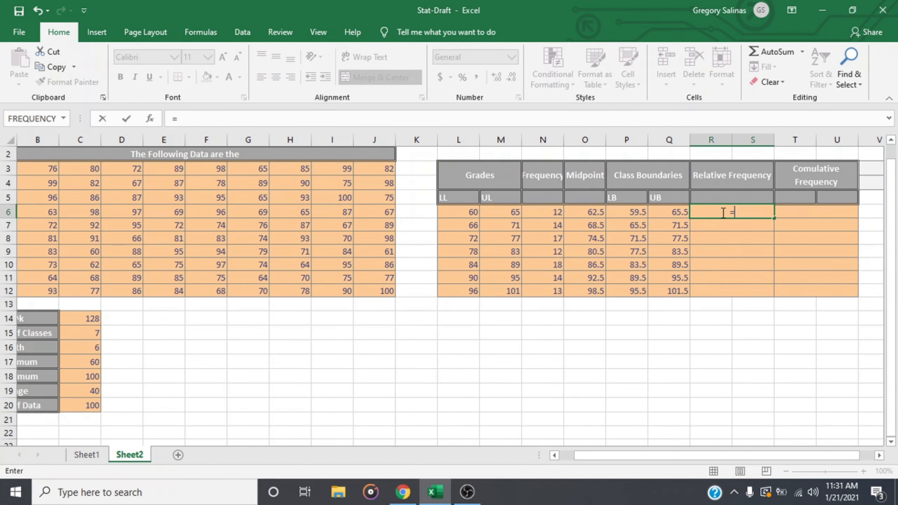
{"action": "left_click", "coordinate": [548, 211]}
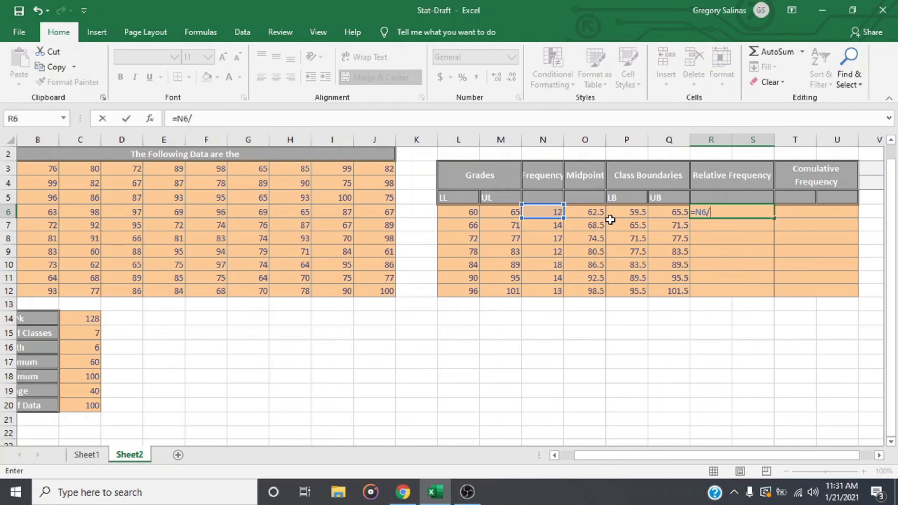
{"action": "left_click", "coordinate": [84, 404]}
{"action": "key", "text": "Left"}
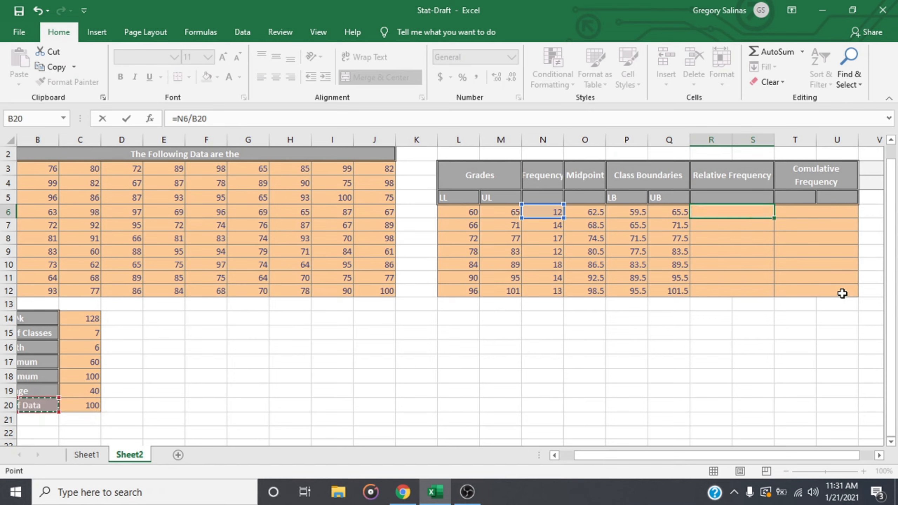
{"action": "key", "text": "Left"}
{"action": "key", "text": "Right"}
{"action": "key", "text": "Right"}
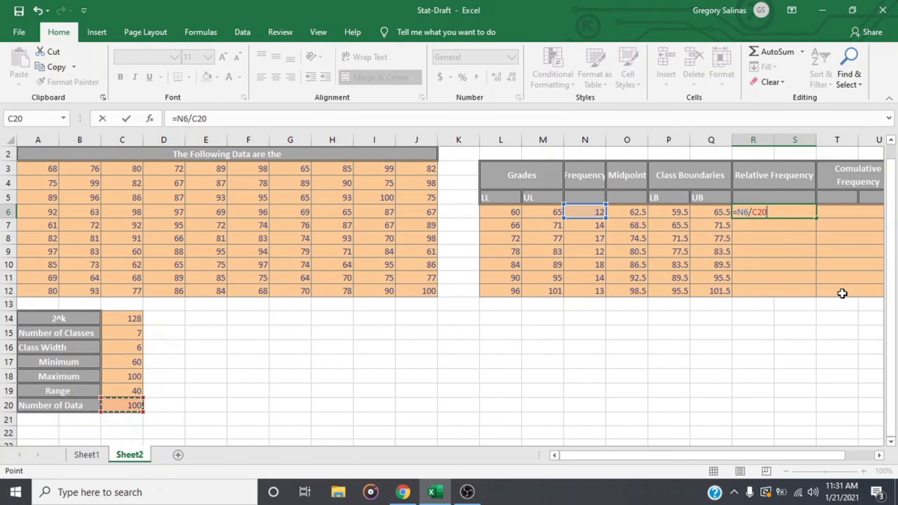
Make the divisor absolute so the formula reads =N6/$C$20, and fill it down the Relative Frequency column through row 12.
{"action": "left_click", "coordinate": [755, 213]}
{"action": "type", "text": "$C"}
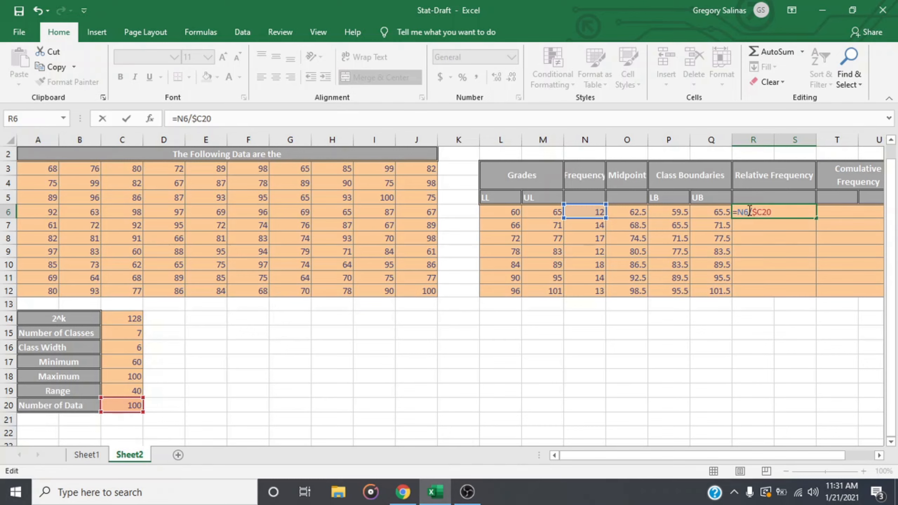
{"action": "type", "text": "$"}
{"action": "key", "text": "Return"}
{"action": "left_click", "coordinate": [798, 212]}
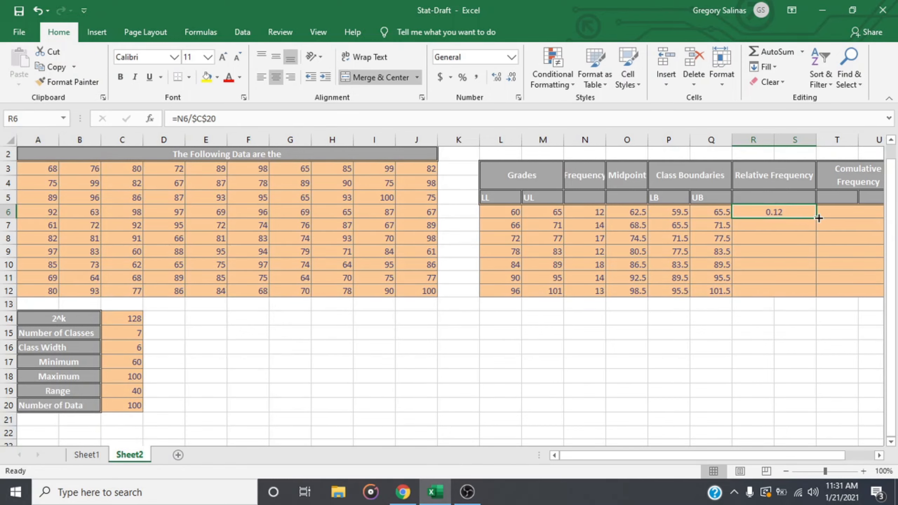
{"action": "left_click_drag", "start_coordinate": [819, 218], "coordinate": [803, 293]}
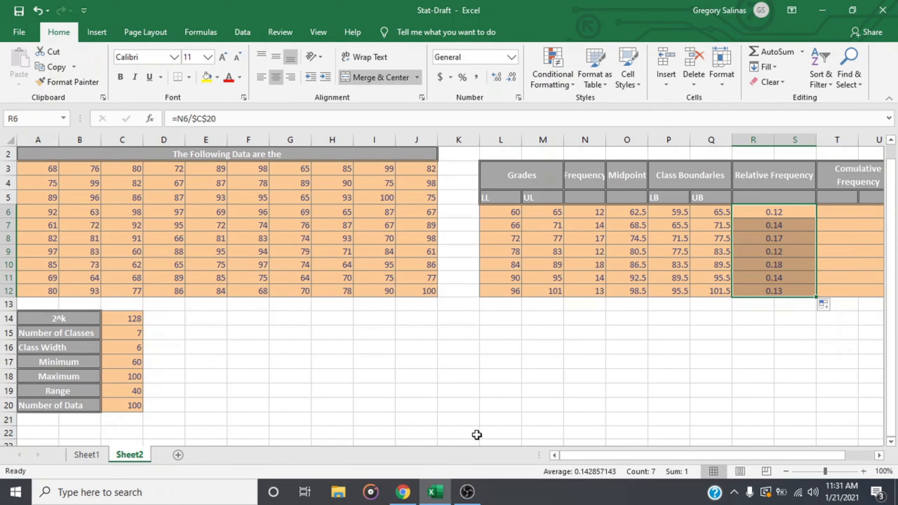
Build the cumulative frequency formula in T6 as a SUM over the range N6:N6 from the Frequency column.
{"action": "left_click_drag", "start_coordinate": [598, 460], "coordinate": [627, 457]}
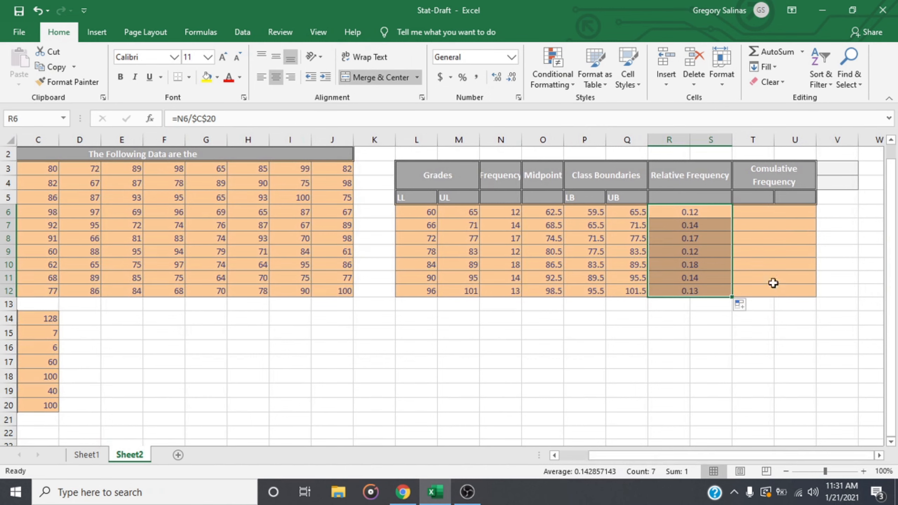
{"action": "left_click", "coordinate": [783, 214]}
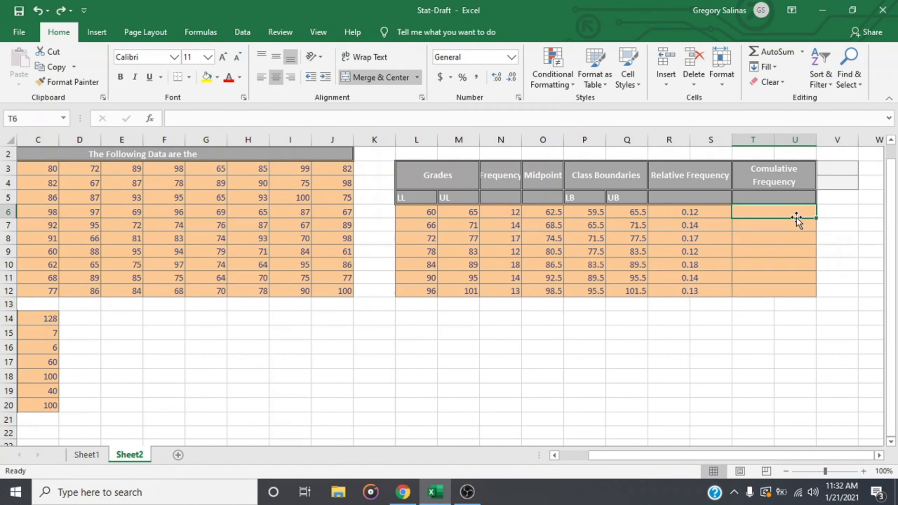
{"action": "double_click", "coordinate": [779, 213]}
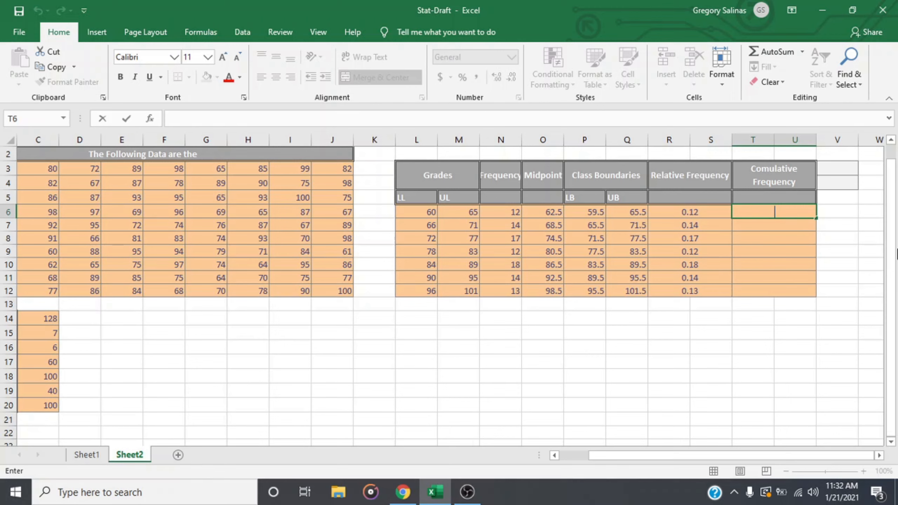
{"action": "type", "text": "="}
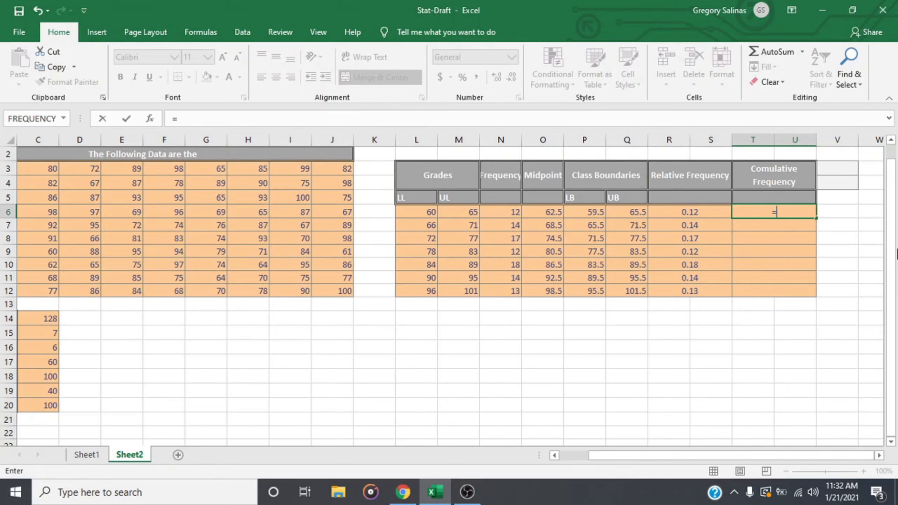
{"action": "type", "text": "sum"}
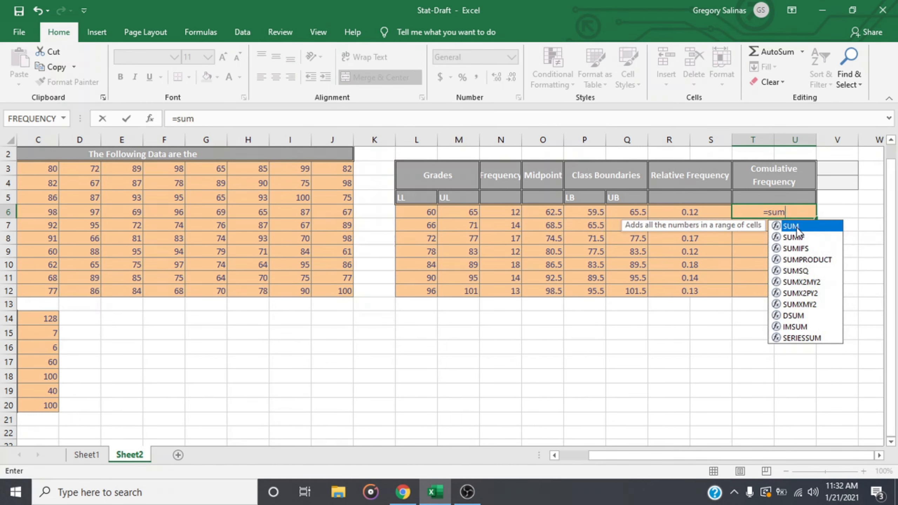
{"action": "double_click", "coordinate": [793, 226]}
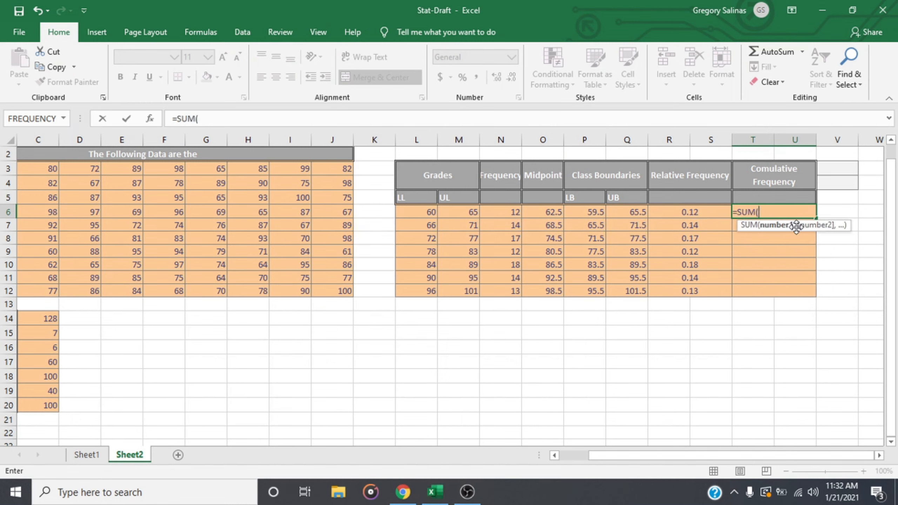
{"action": "left_click", "coordinate": [511, 211]}
{"action": "key", "text": "F8"}
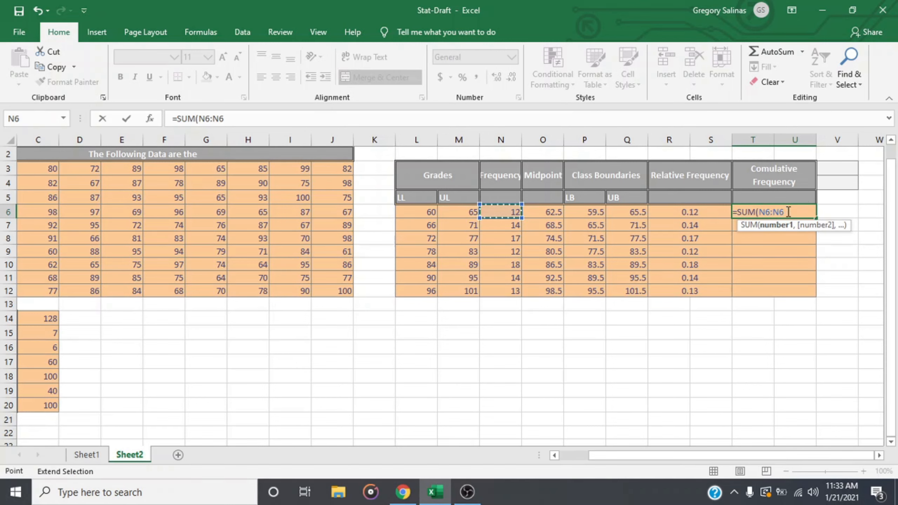
Make the range start absolute so the T6 formula reads =SUM($N$6:N6), and fill it down the cumulative frequency column through row 12.
{"action": "double_click", "coordinate": [773, 211]}
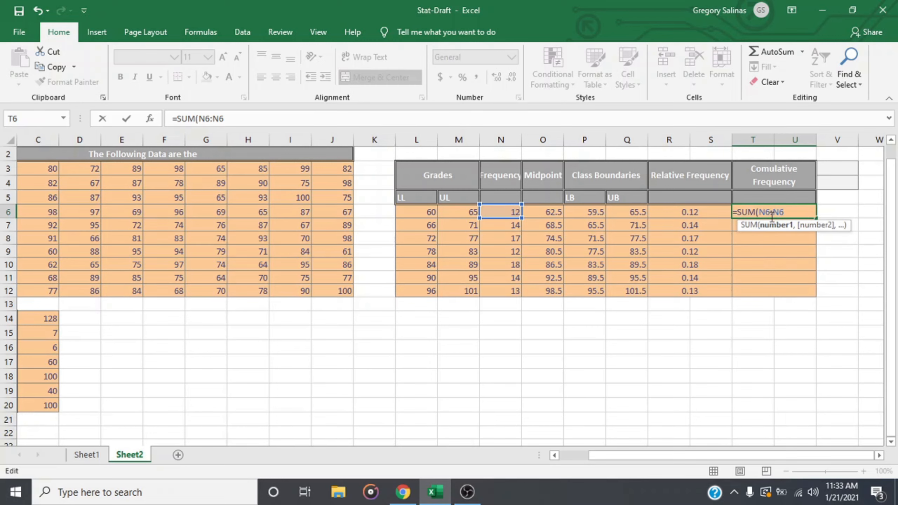
{"action": "type", "text": "$N$"}
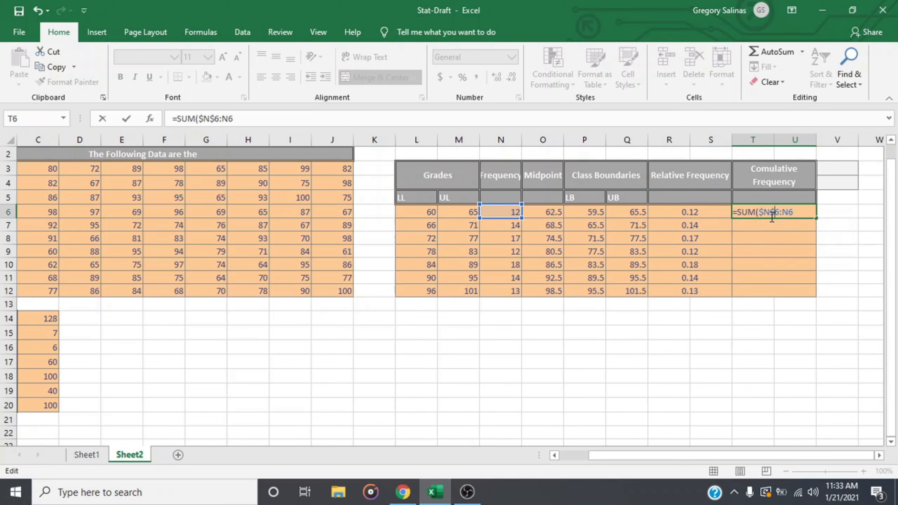
{"action": "key", "text": "Return"}
{"action": "left_click", "coordinate": [794, 214]}
{"action": "left_click_drag", "start_coordinate": [817, 219], "coordinate": [817, 296]}
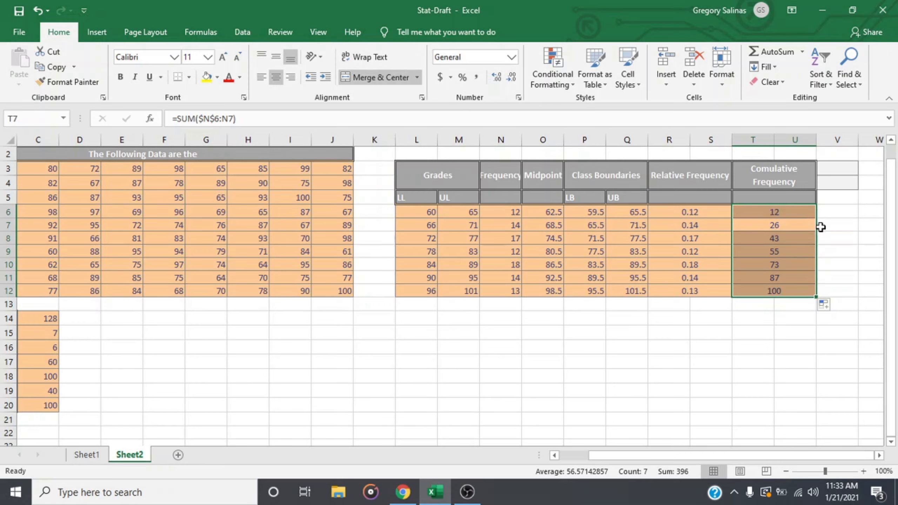
{"action": "left_click", "coordinate": [834, 226]}
{"action": "left_click_drag", "start_coordinate": [769, 458], "coordinate": [712, 457]}
{"action": "scroll", "coordinate": [612, 383], "scroll_direction": "up", "scroll_amount": 1}
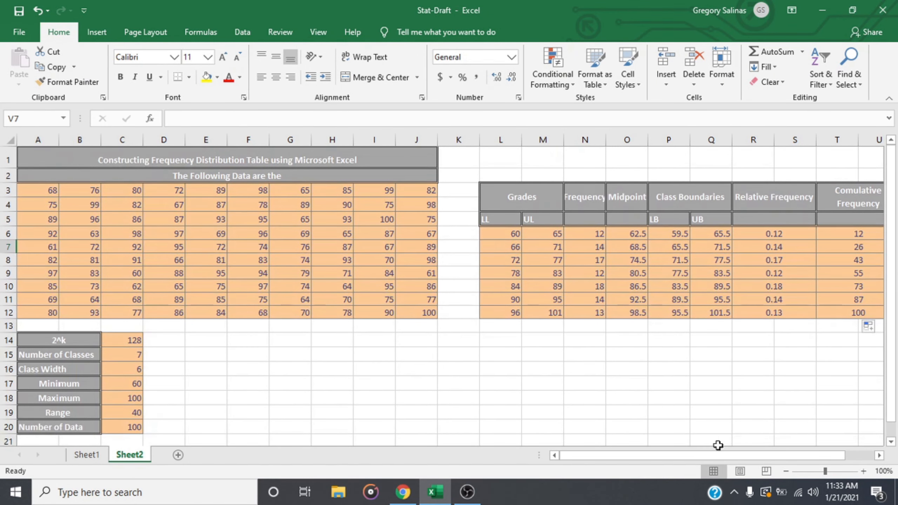
{"action": "left_click_drag", "start_coordinate": [725, 456], "coordinate": [624, 451]}
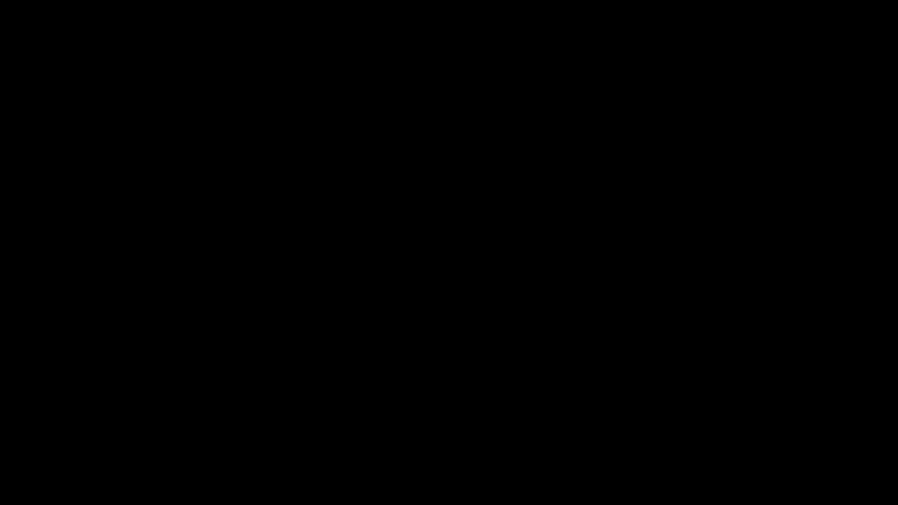